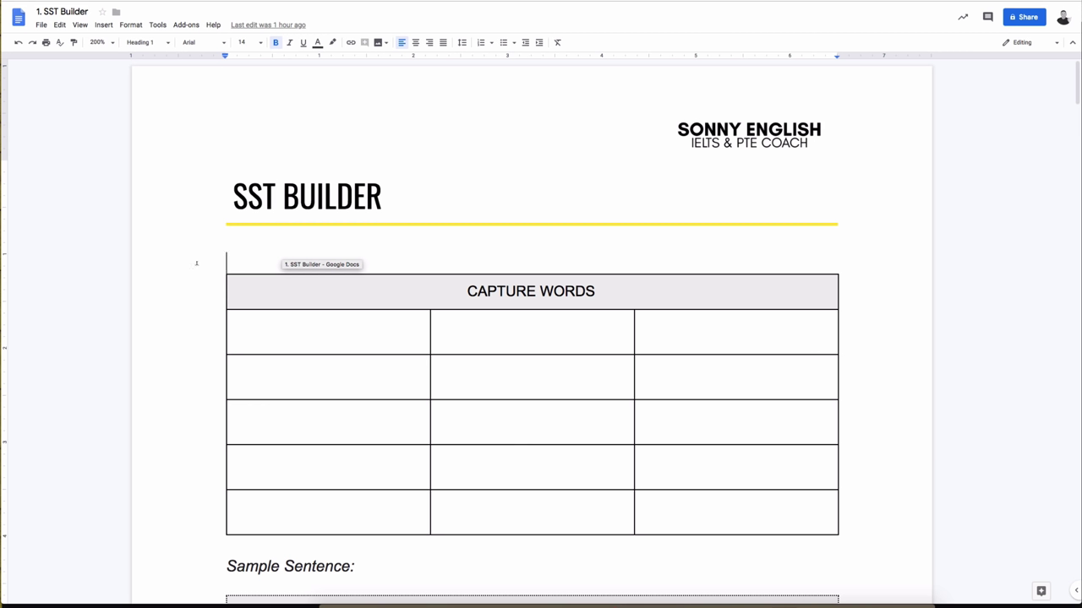
- Fill table row 1 with 'MP3 players', 'doctors' and 'trains'
click(244, 335)
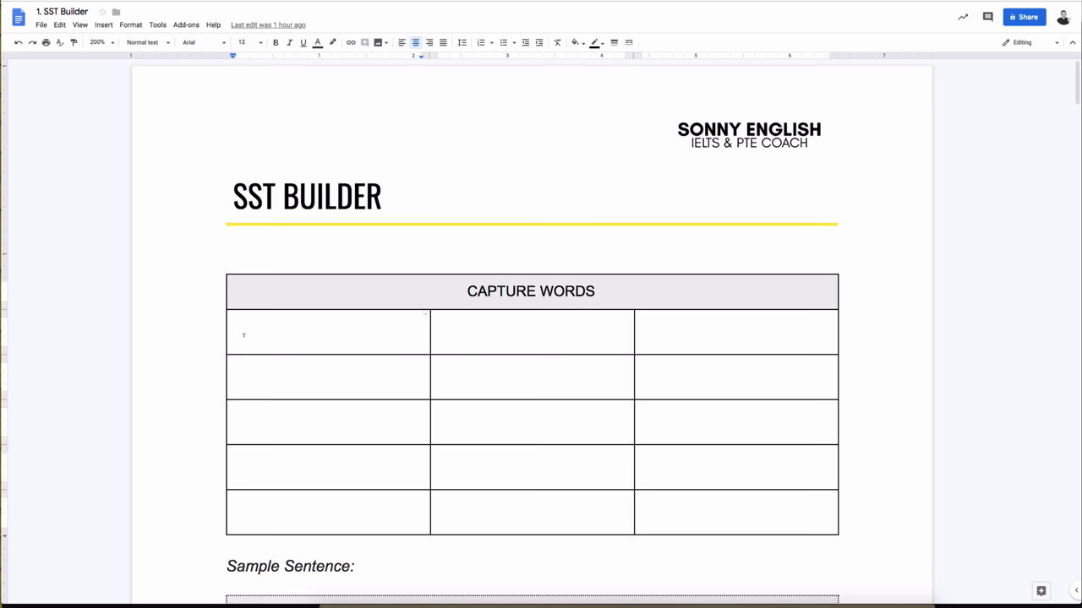
scroll(236, 406, down, 3)
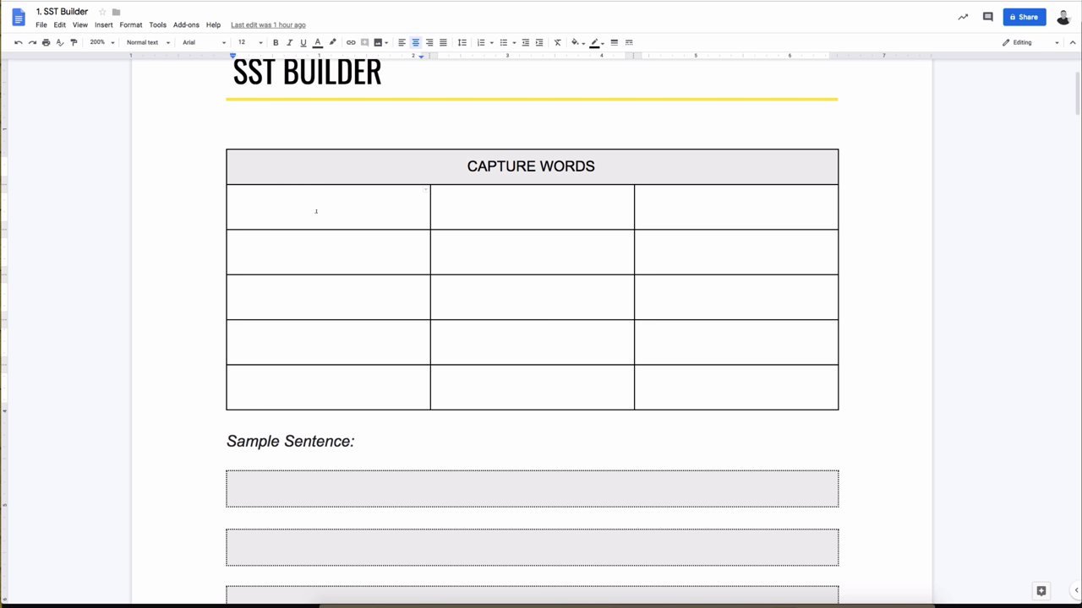
text(MP3 players)
click(532, 203)
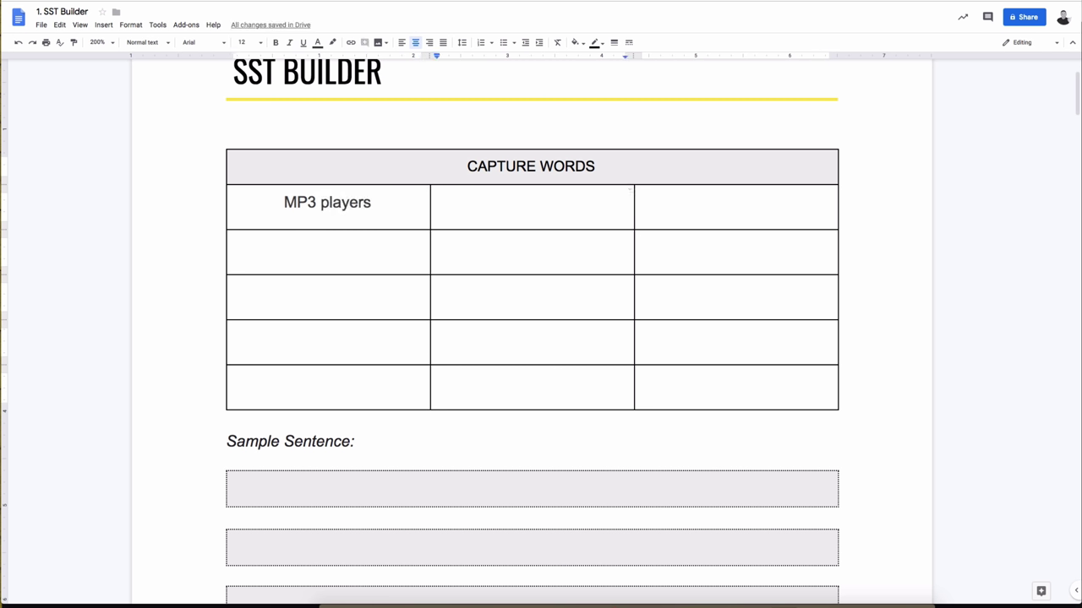
text(doctors)
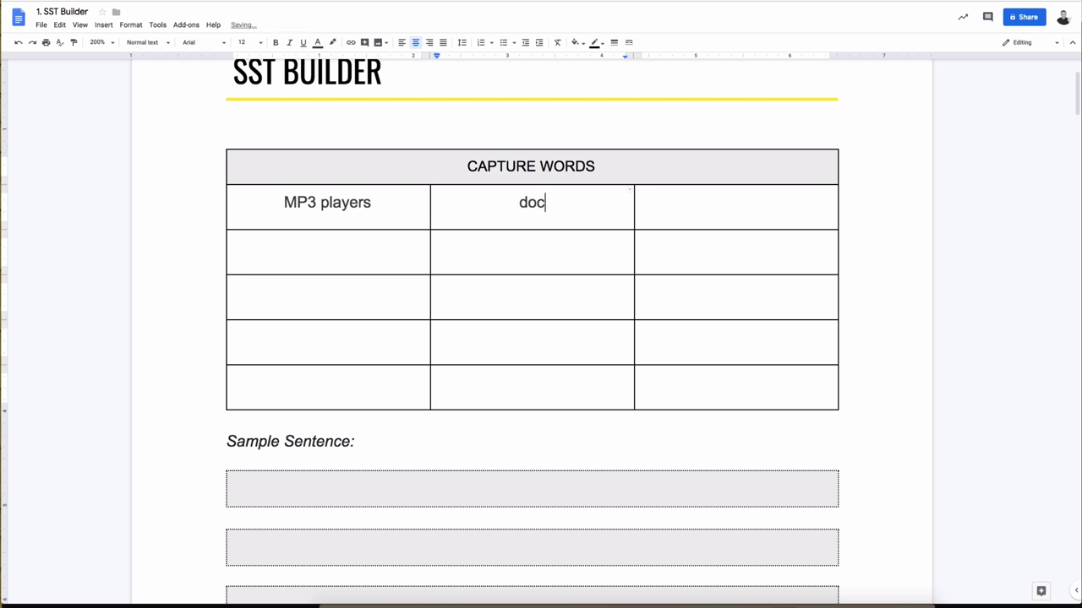
click(736, 203)
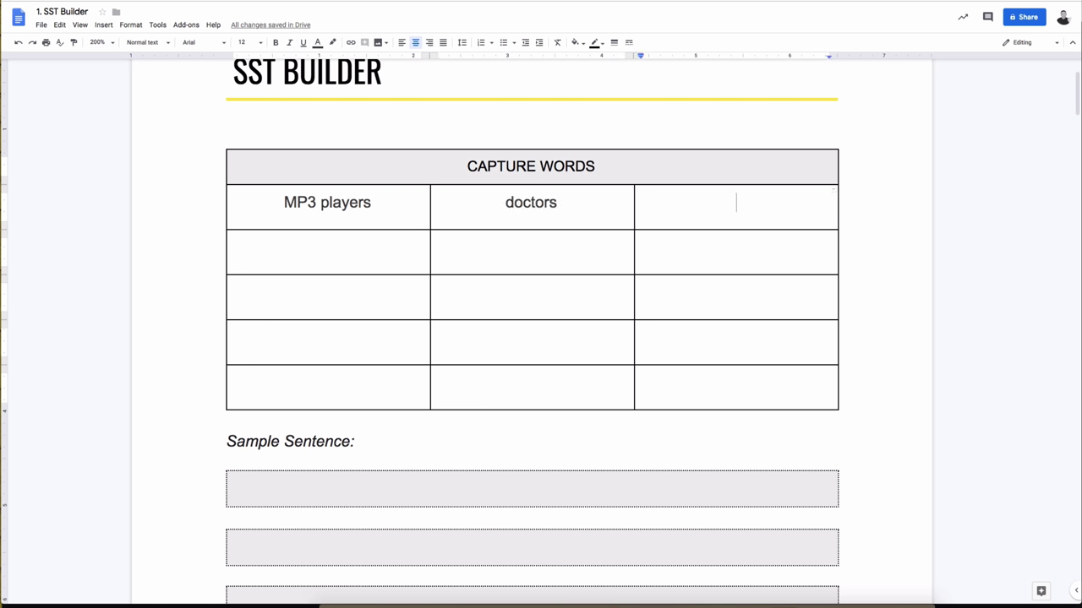
text(trains)
- Fill row 2 with 'phones', 'reports' and 'volume'
key(Tab)
text(phones)
key(Tab)
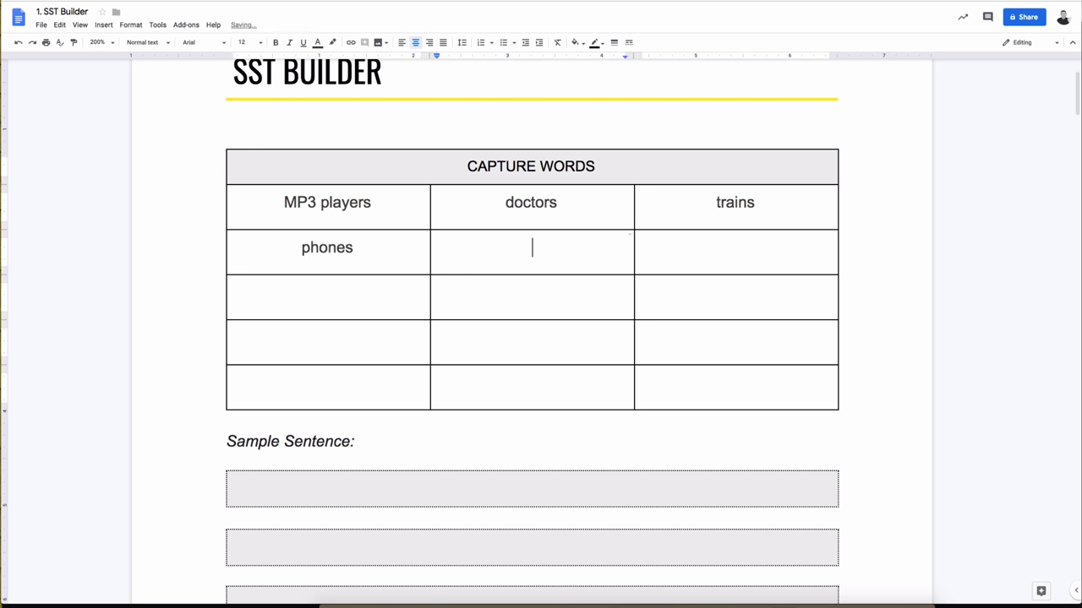
text(reports)
key(Tab)
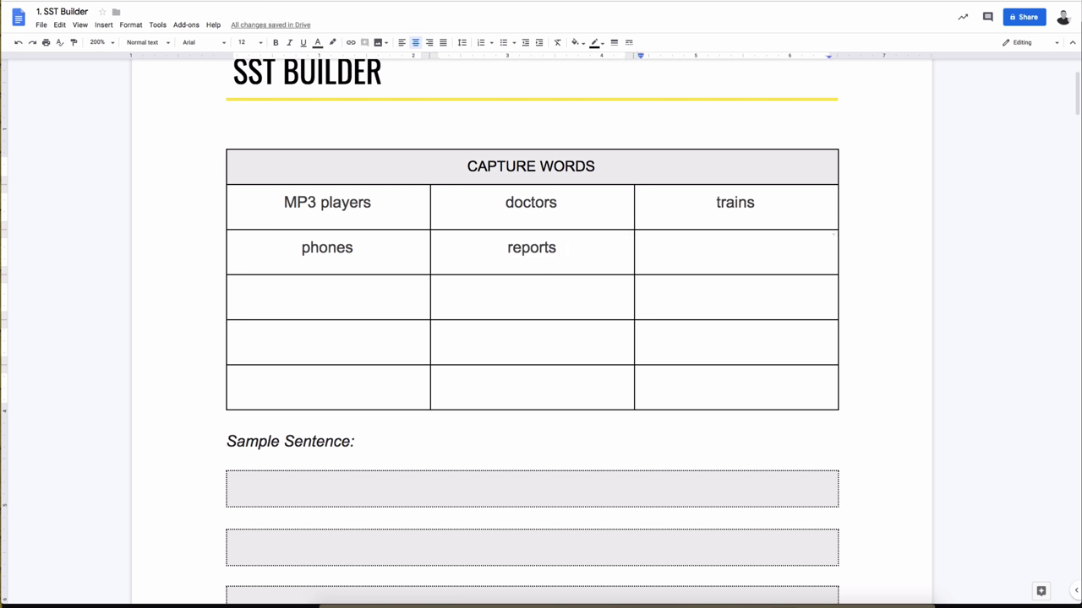
text(volume)
- Fill row 3 with 'buses', 'music' and 'backgrounds', fixing the typos
key(Down)
key(shift+Tab)
key(shift+Tab)
text(buses)
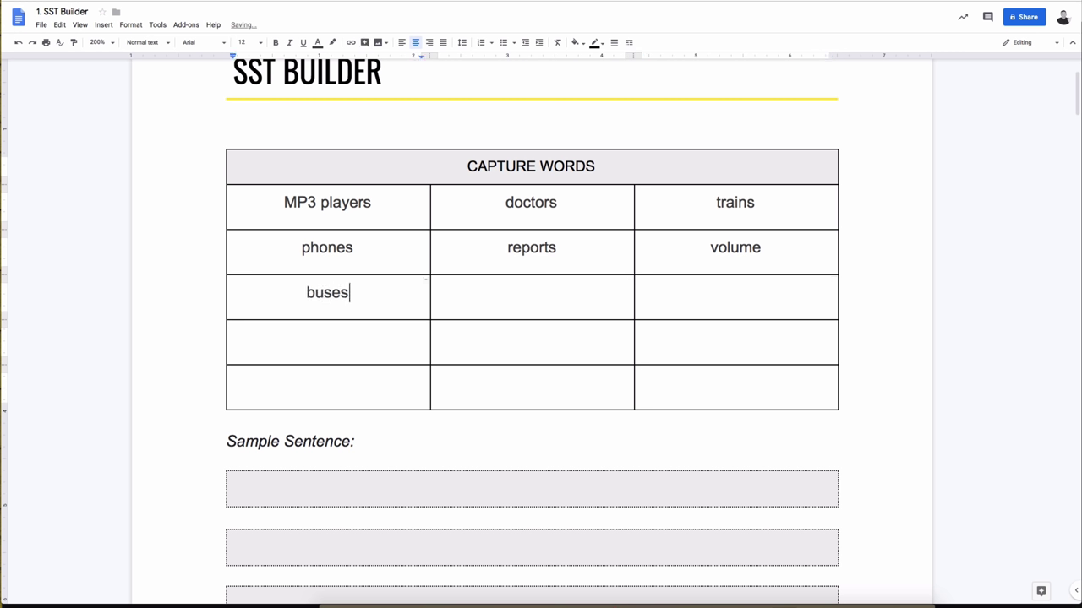
key(Tab)
text(mucis)
key(BackSpace)
key(BackSpace)
key(BackSpace)
text(sic)
click(735, 292)
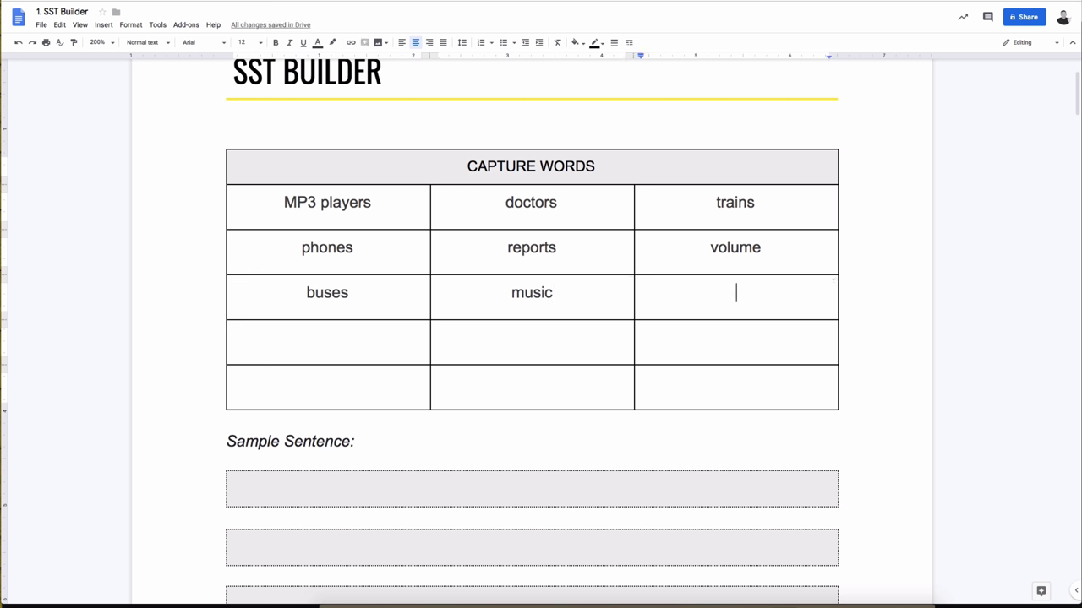
text(bacgrounds)
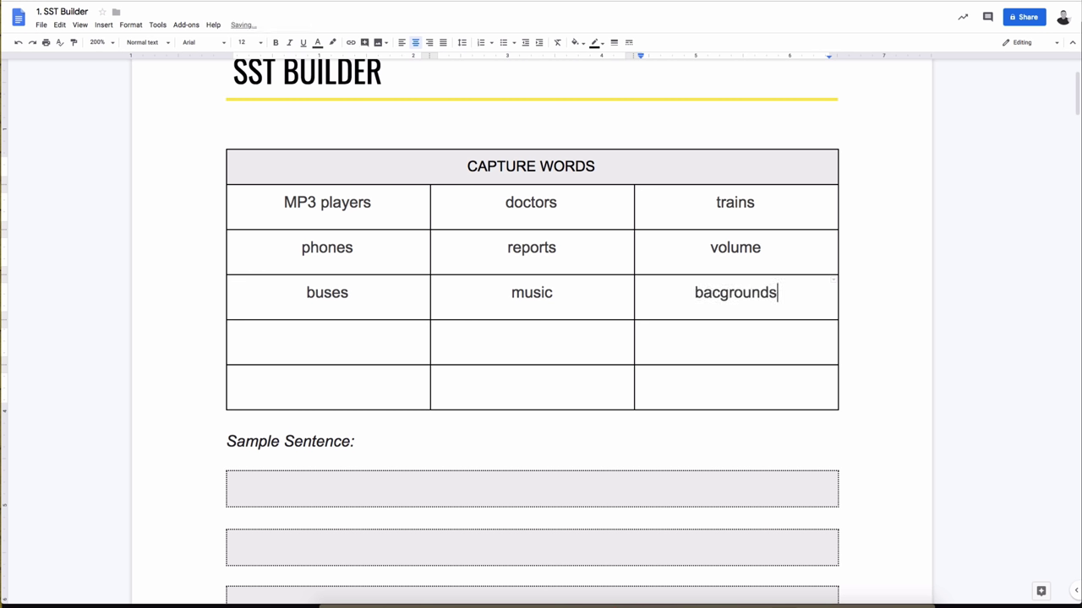
click(720, 293)
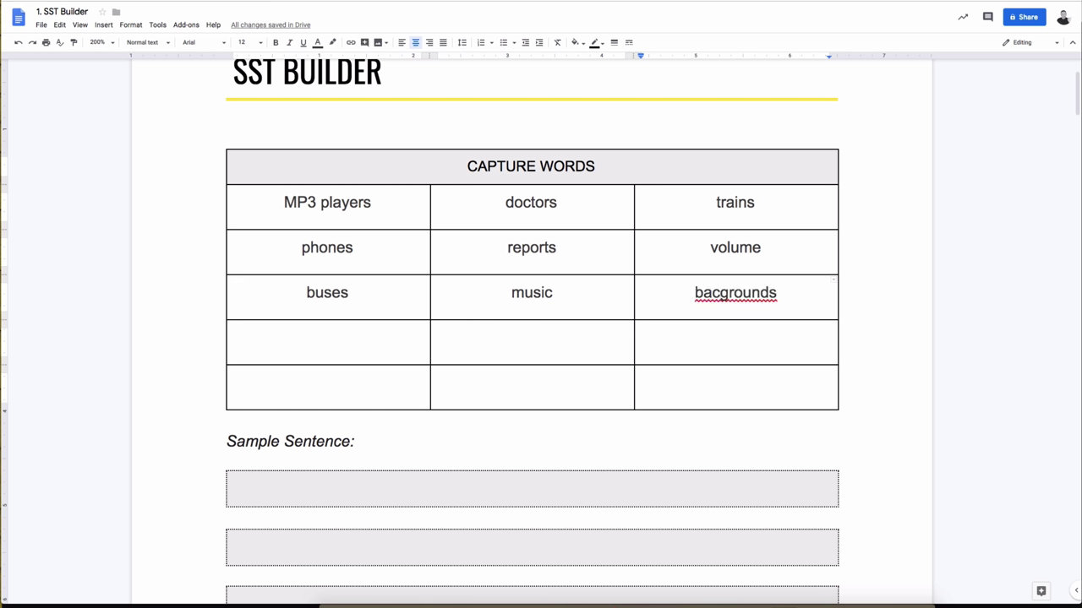
text(k)
- Fill row 4 with 'audio', 'problem' and 'situation'
key(Tab)
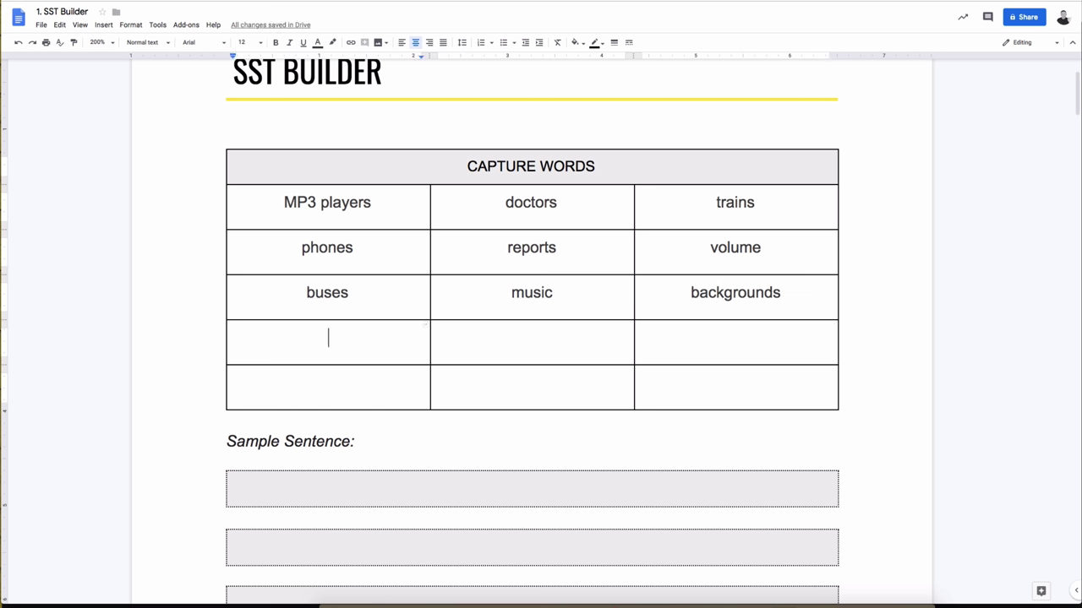
text(audio)
key(Tab)
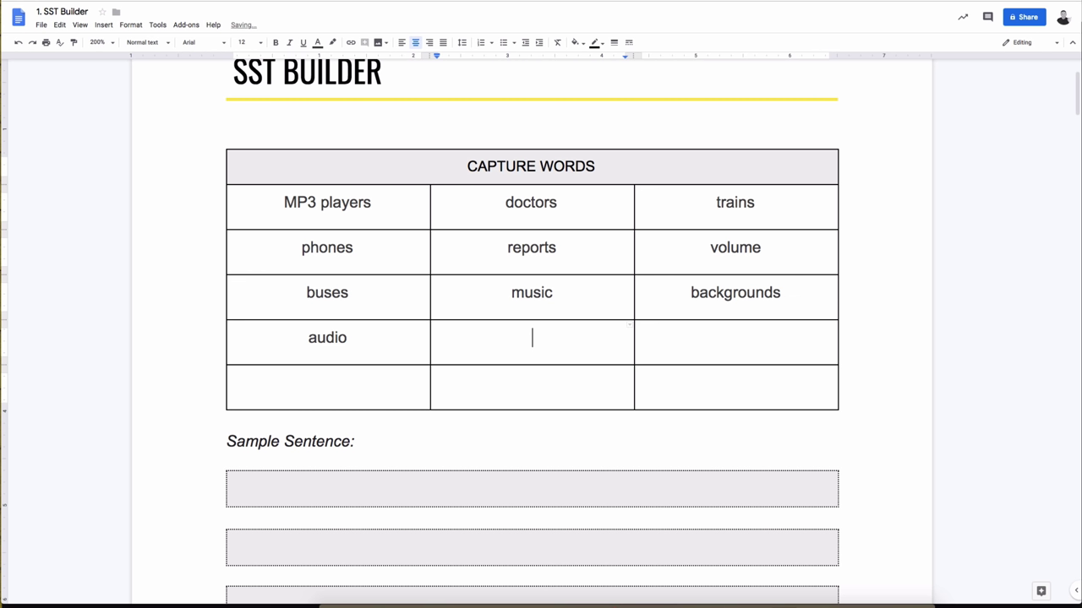
text(problem)
key(BackSpace)
text(em)
key(Tab)
text(sit)
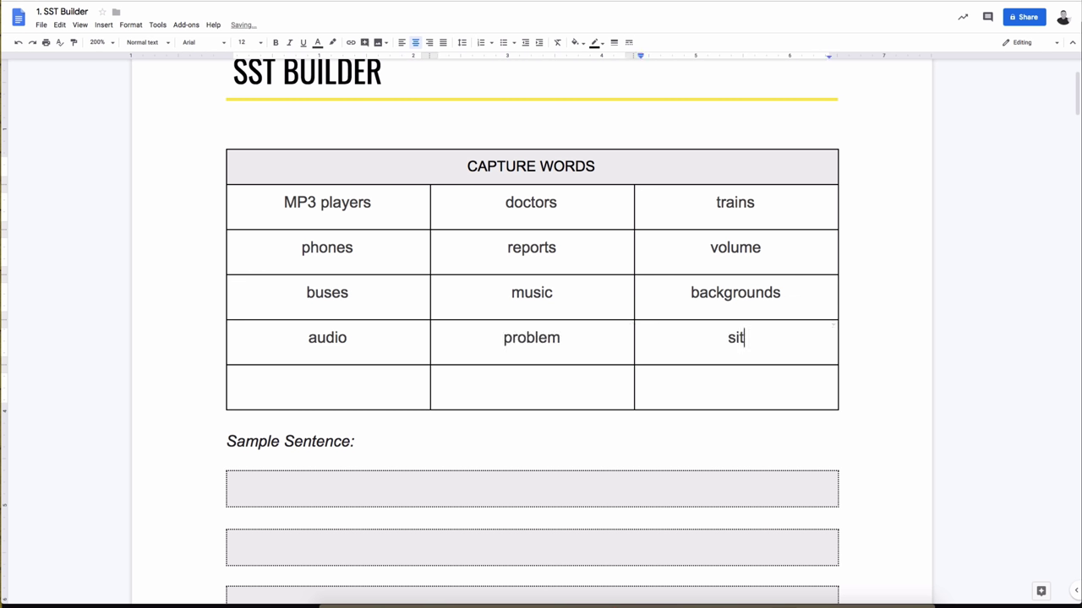
text(uation)
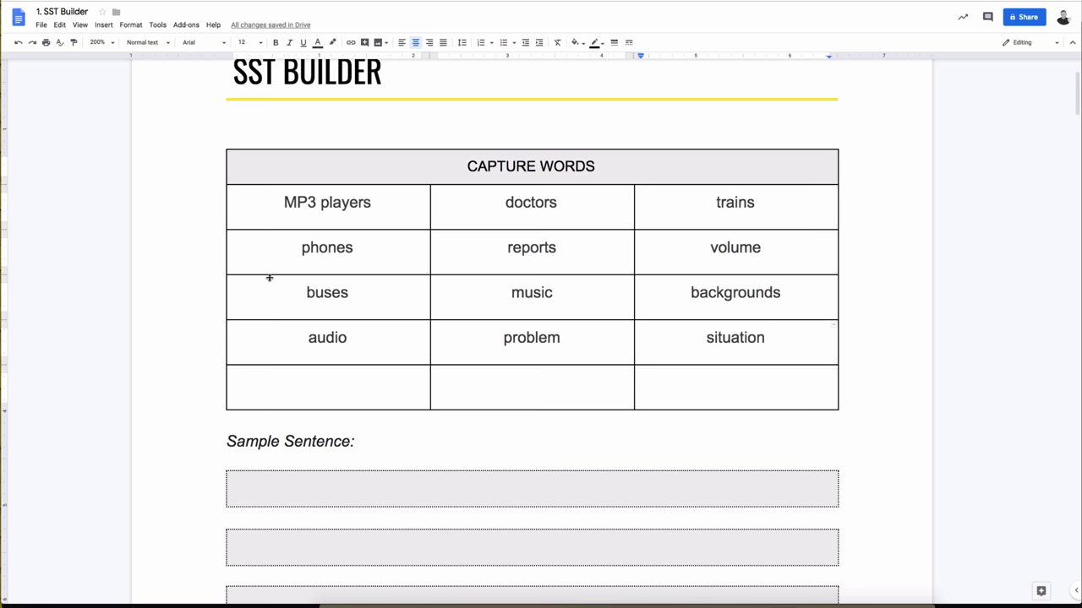
- Type 'Doctors are informing patients to stay away from MP3 players.' into the first sample box
scroll(278, 293, down, 2)
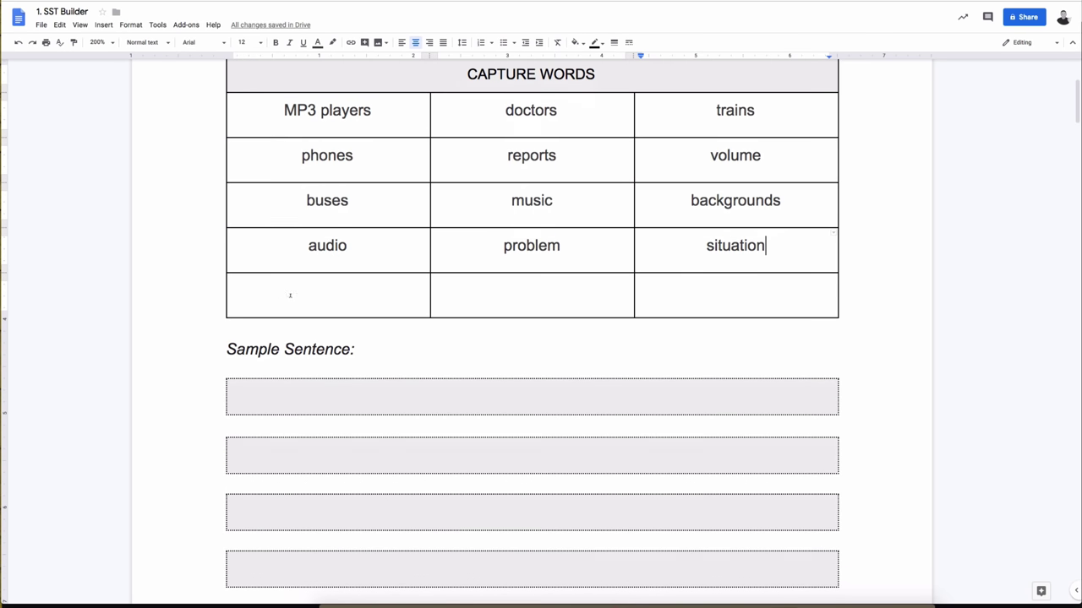
click(348, 401)
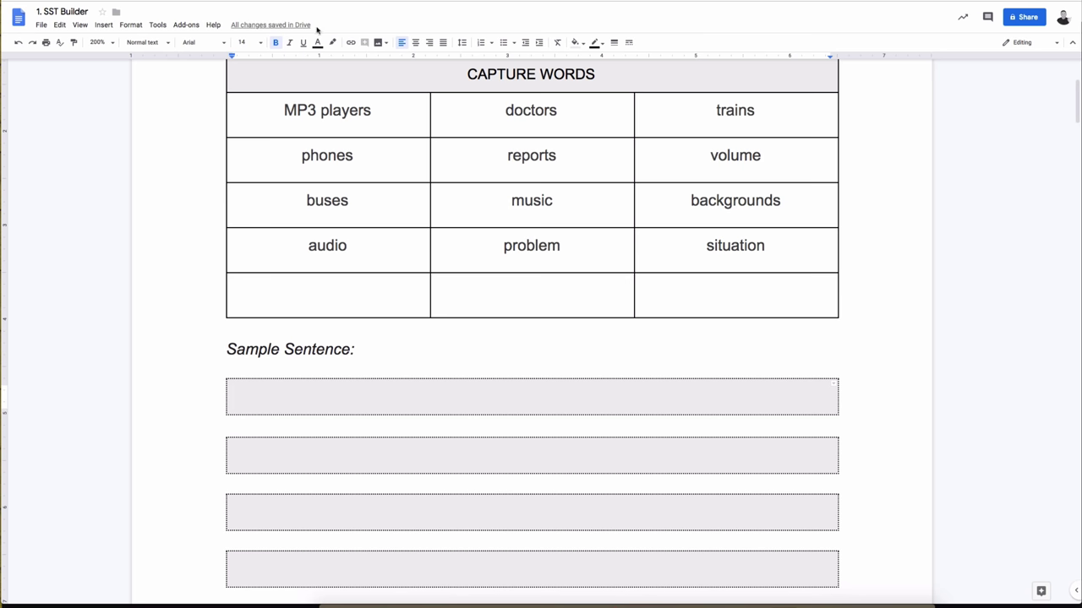
drag(284, 106, 528, 108)
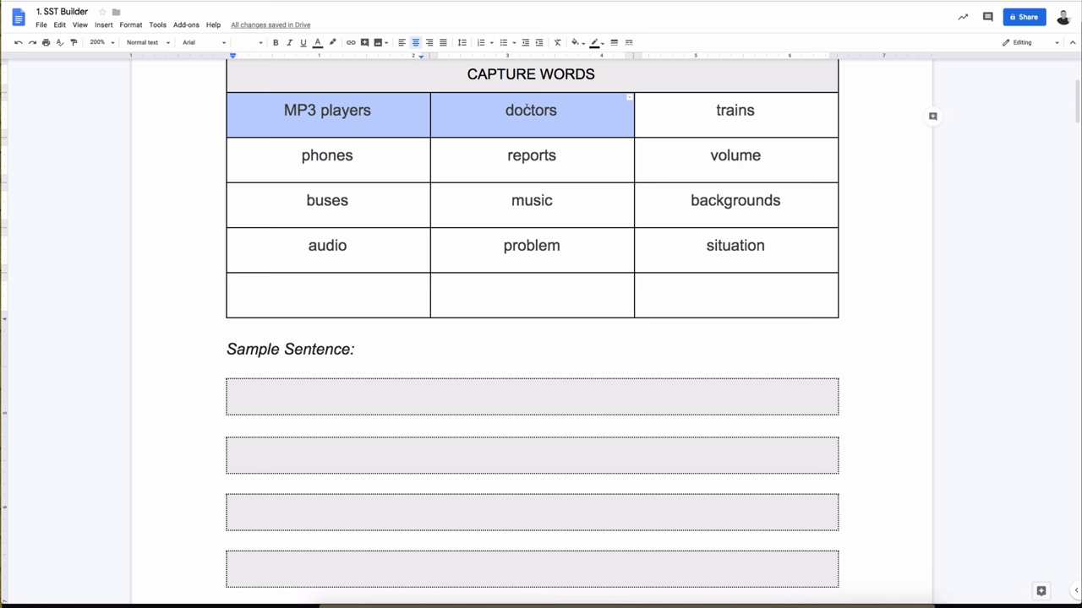
click(413, 394)
text(Docto)
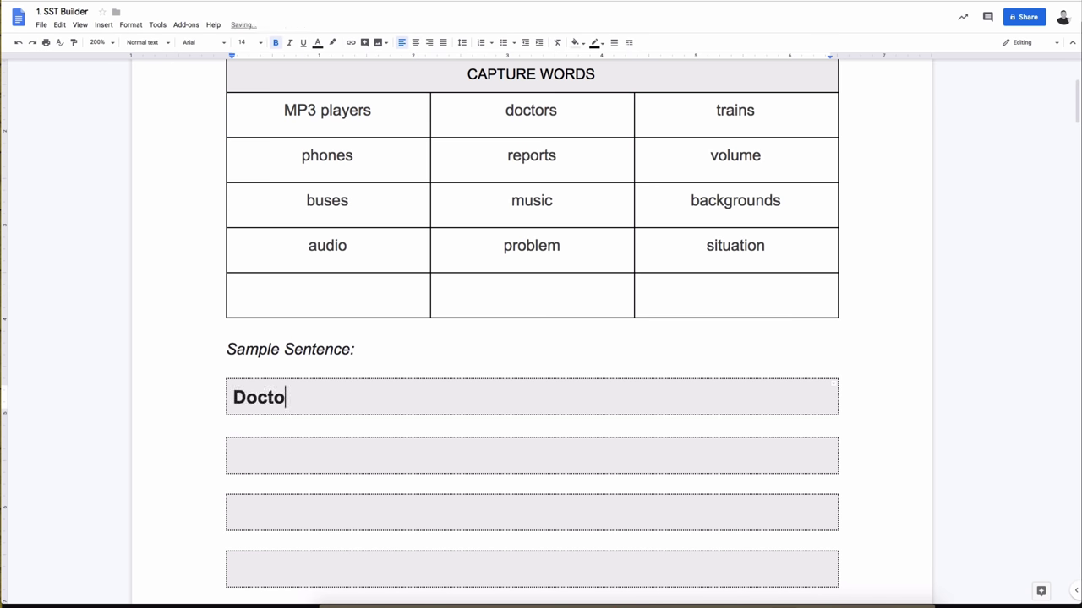
text(rs)
key(BackSpace)
text(rs are inormin)
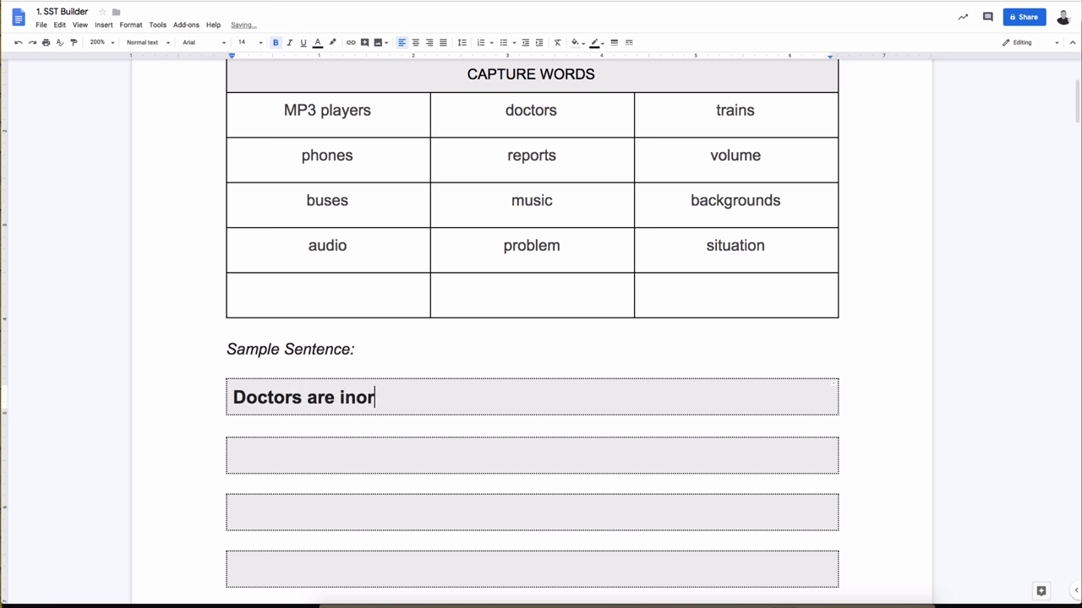
key(BackSpace)
key(BackSpace)
key(BackSpace)
key(BackSpace)
key(BackSpace)
text(for)
key(BackSpace)
text(rming pa)
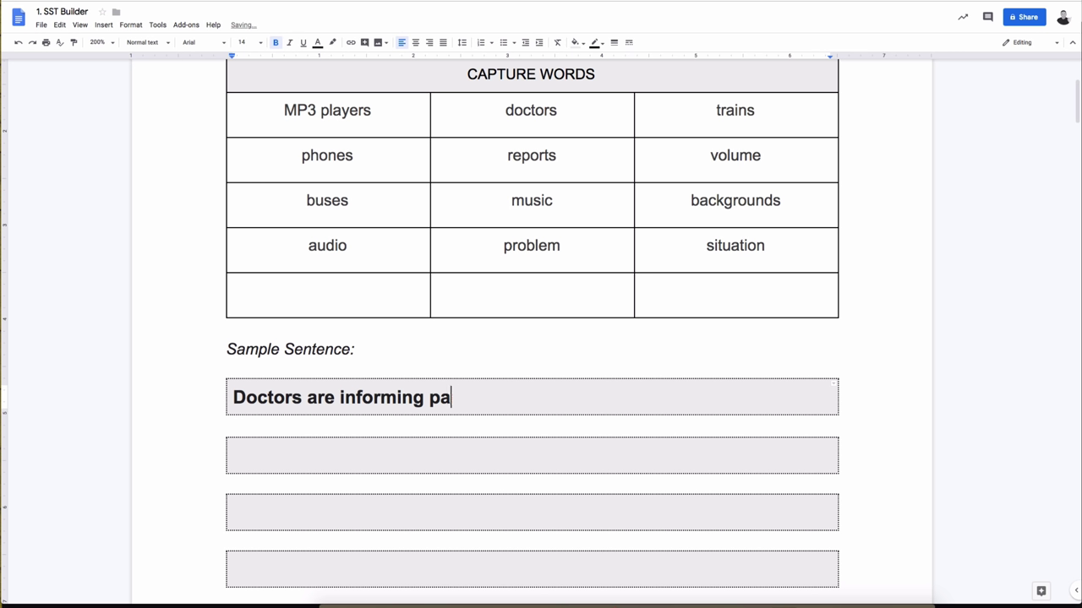
text(tients to stay away f)
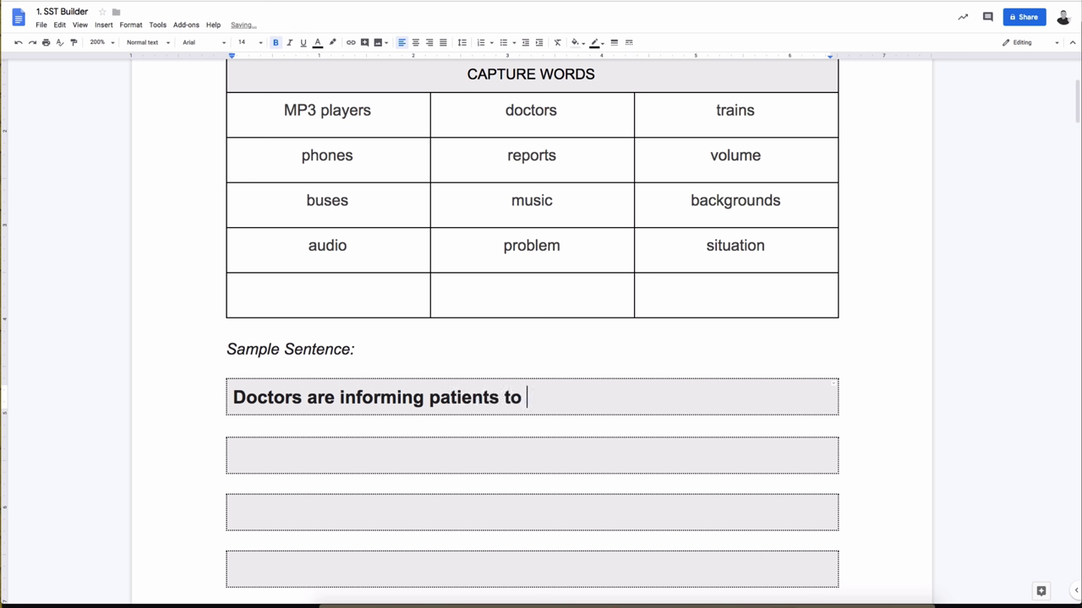
text(rom MPS)
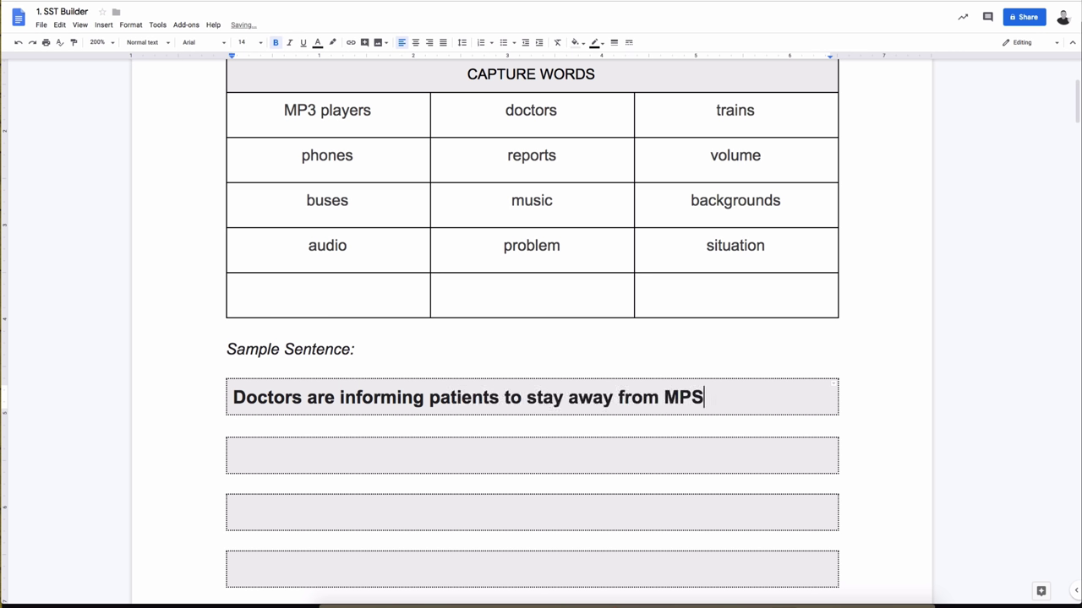
key(BackSpace)
text(3 players.)
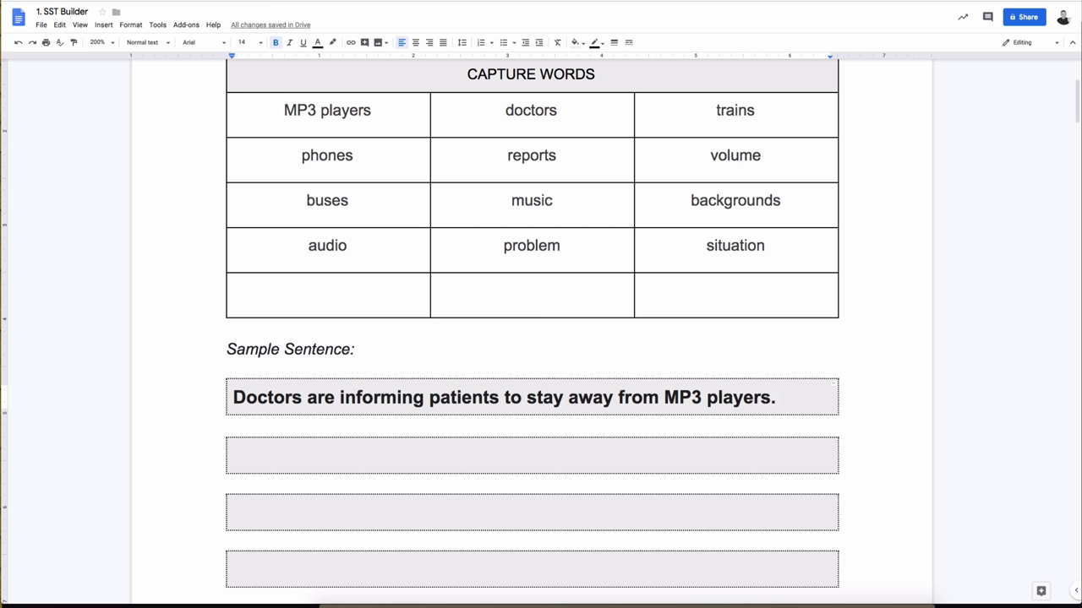
- Highlight the sample sentence's words in turn, from 'Doctors' through 'from'
drag(306, 397, 426, 397)
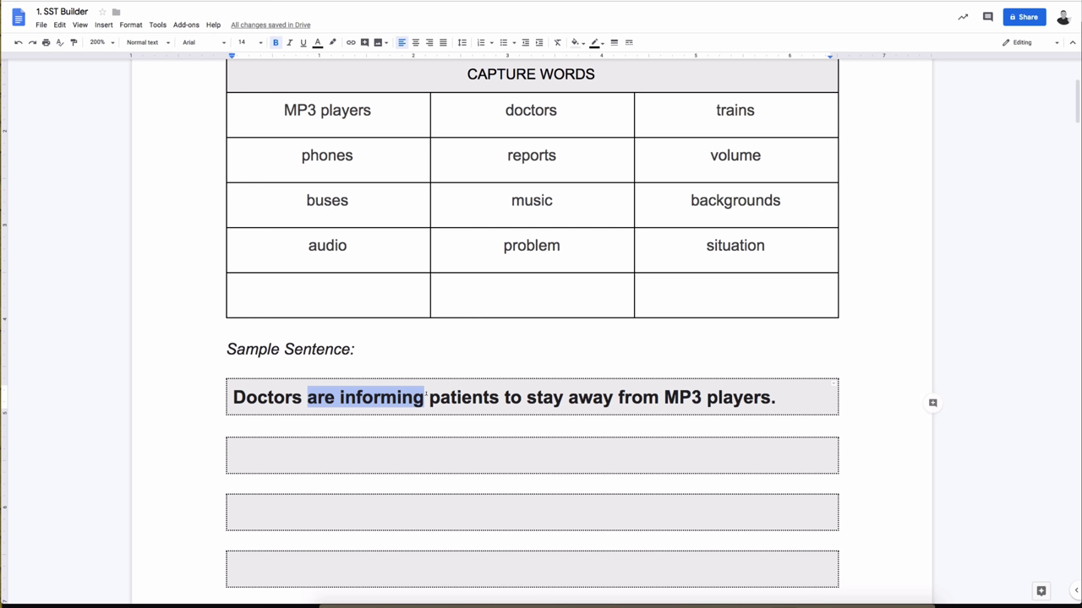
double_click(263, 395)
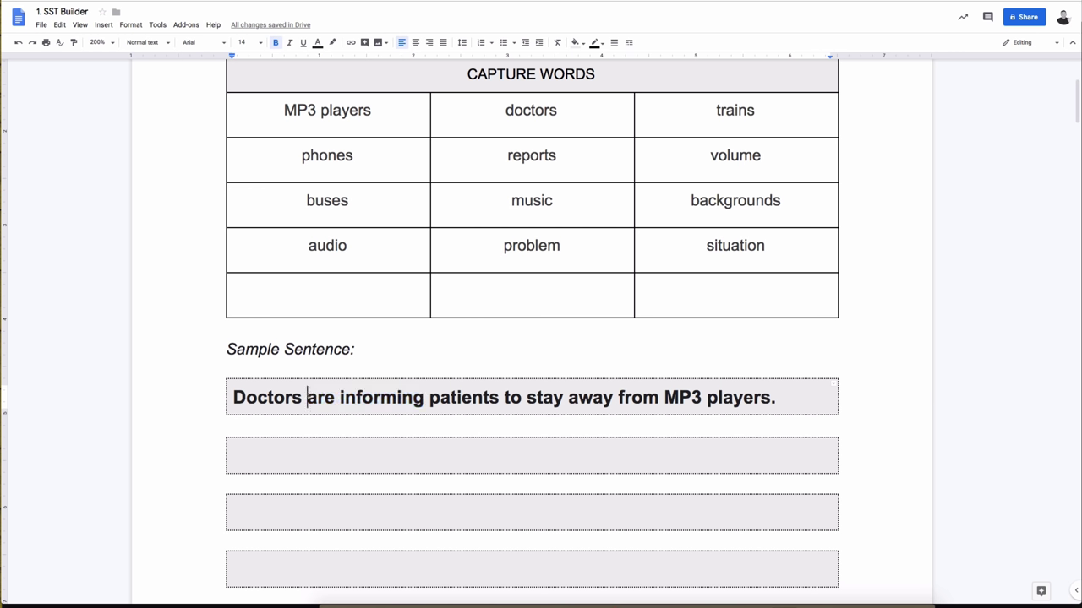
drag(308, 397, 424, 397)
double_click(464, 397)
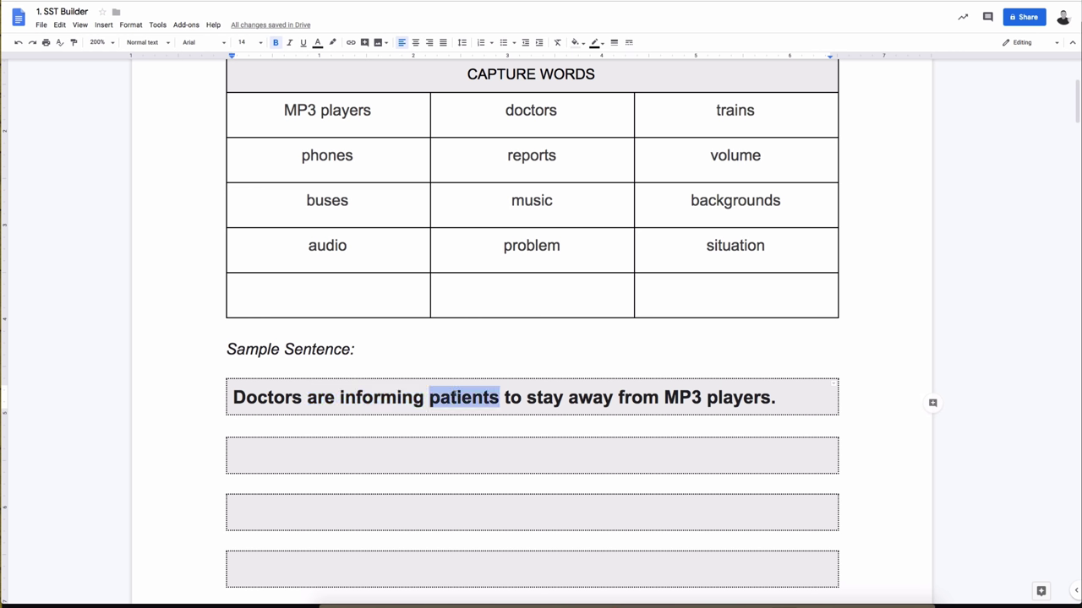
double_click(513, 395)
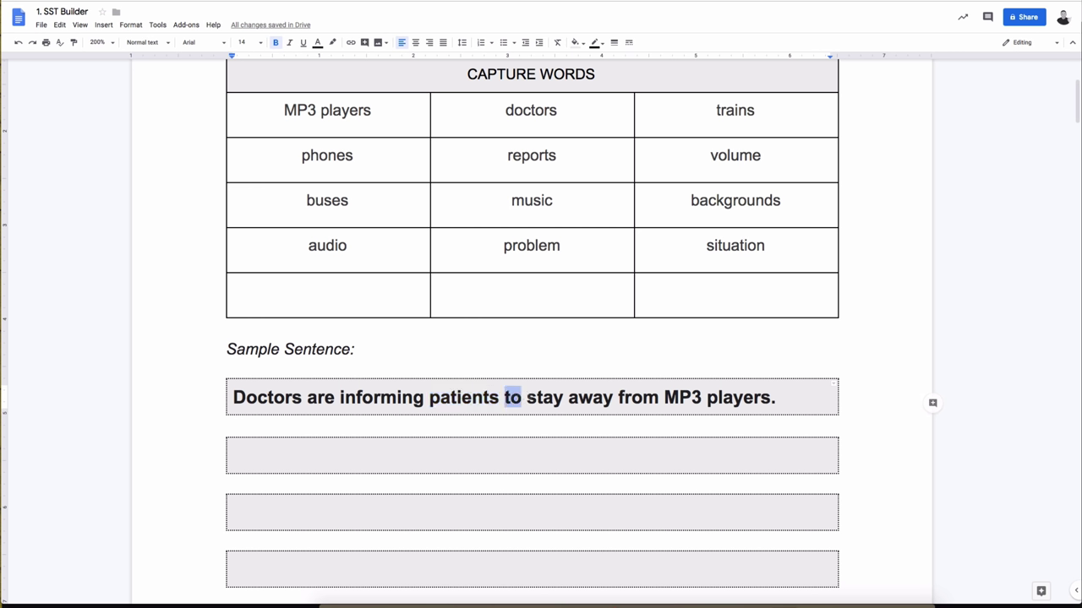
click(527, 397)
drag(527, 397, 613, 399)
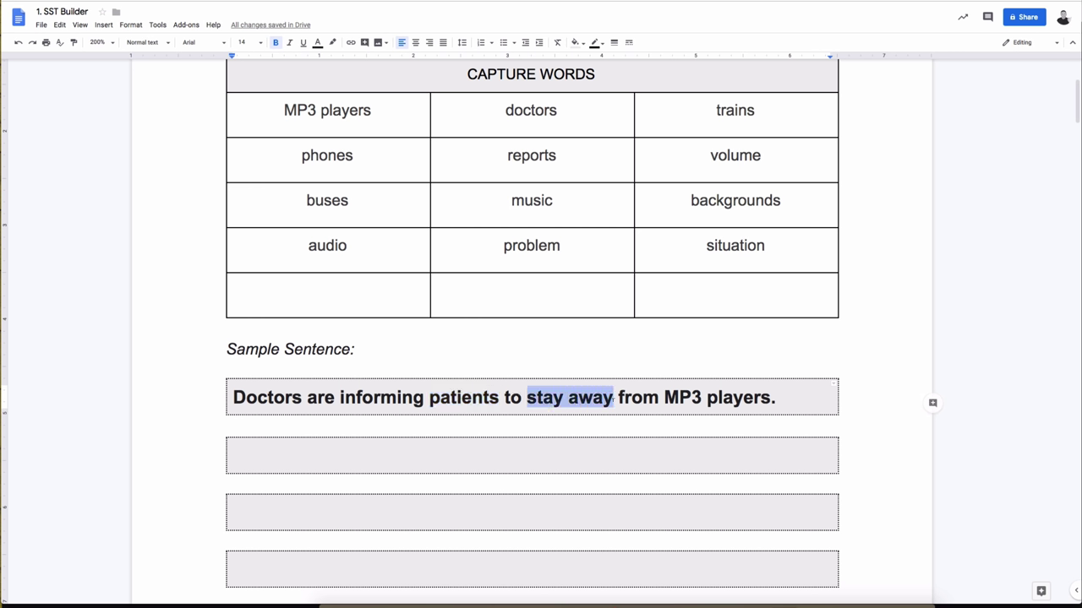
double_click(513, 397)
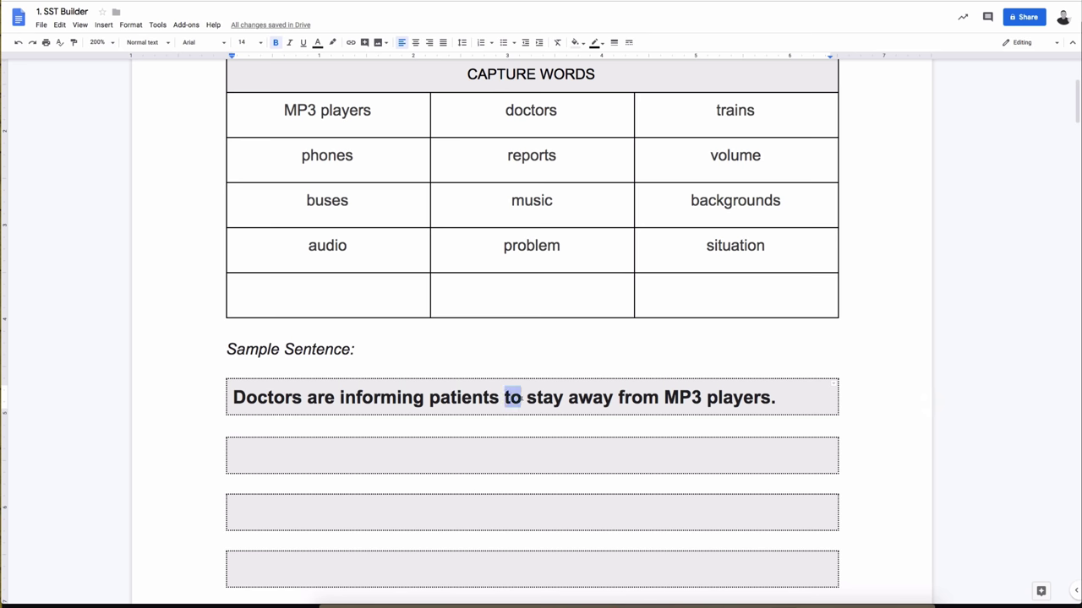
shift+click(612, 398)
double_click(638, 397)
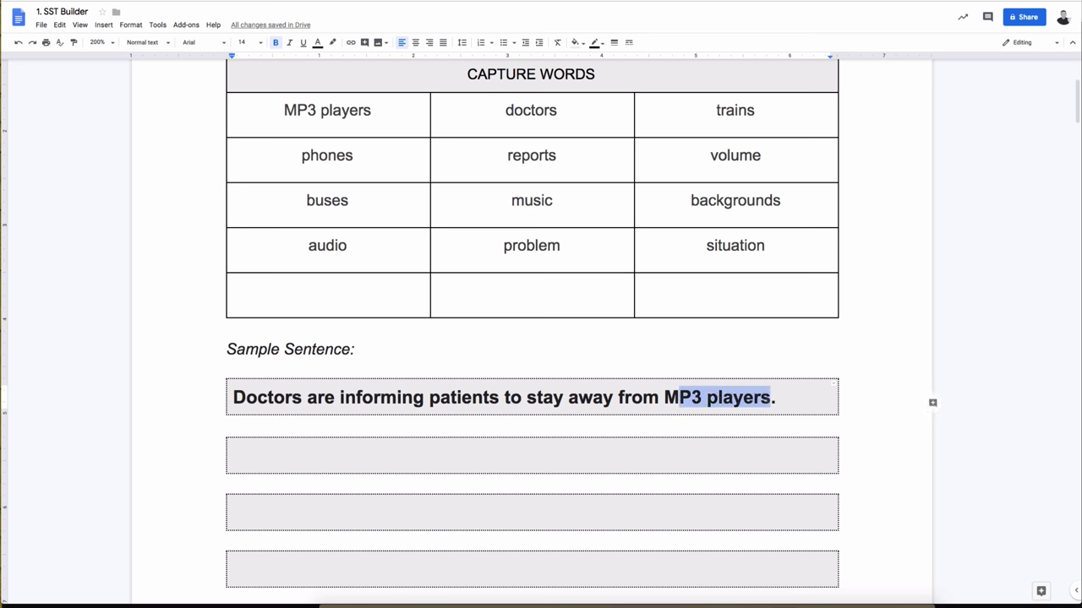
- Select the whole Doctors sentence and switch off its bold formatting
key(Home)
key(shift+Down)
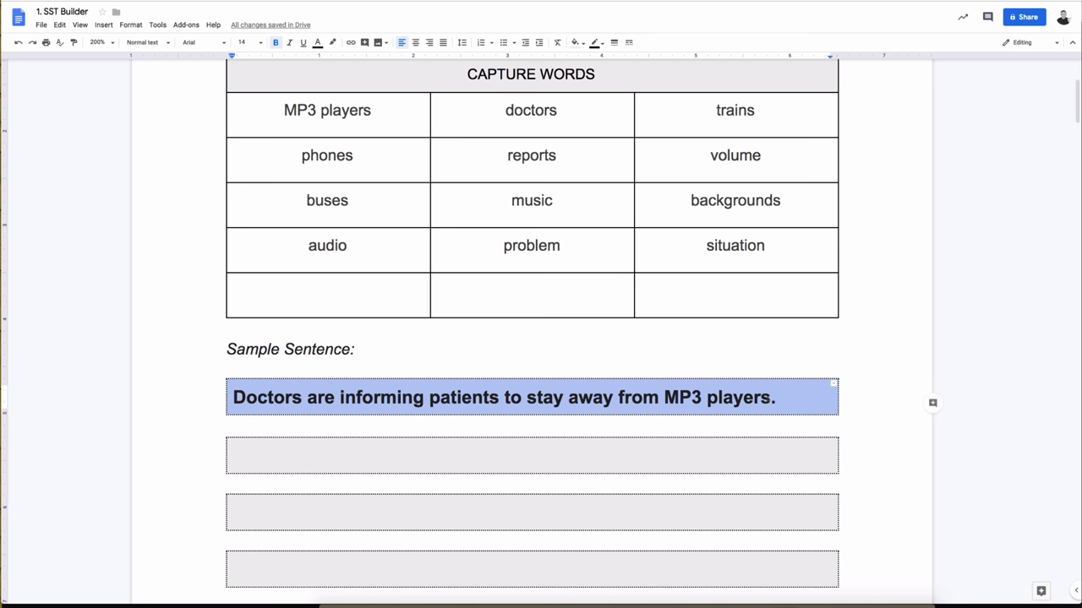
click(275, 43)
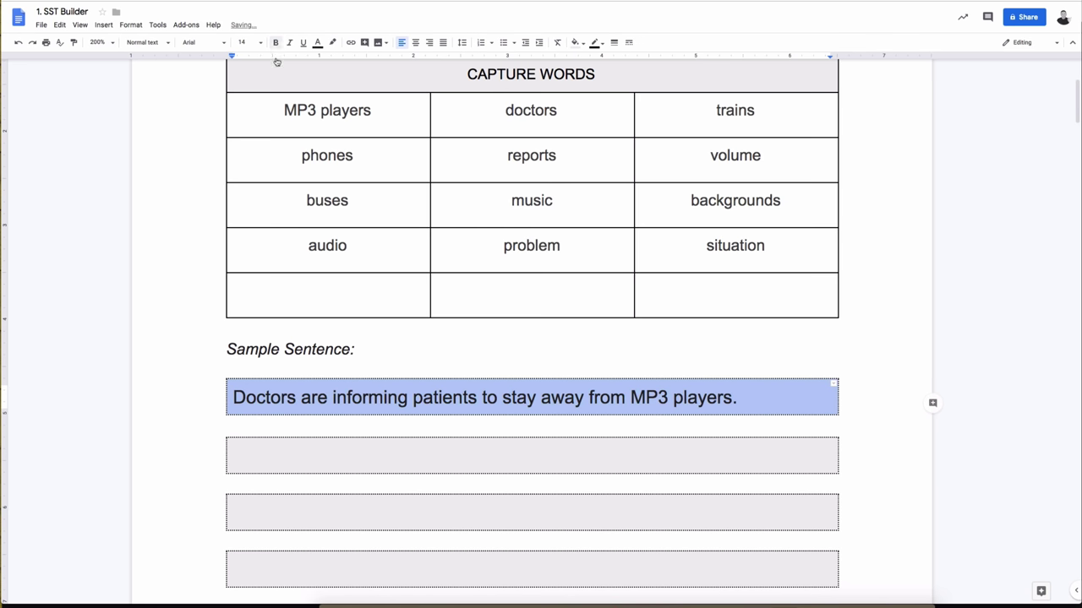
scroll(393, 378, down, 1)
scroll(394, 378, down, 3)
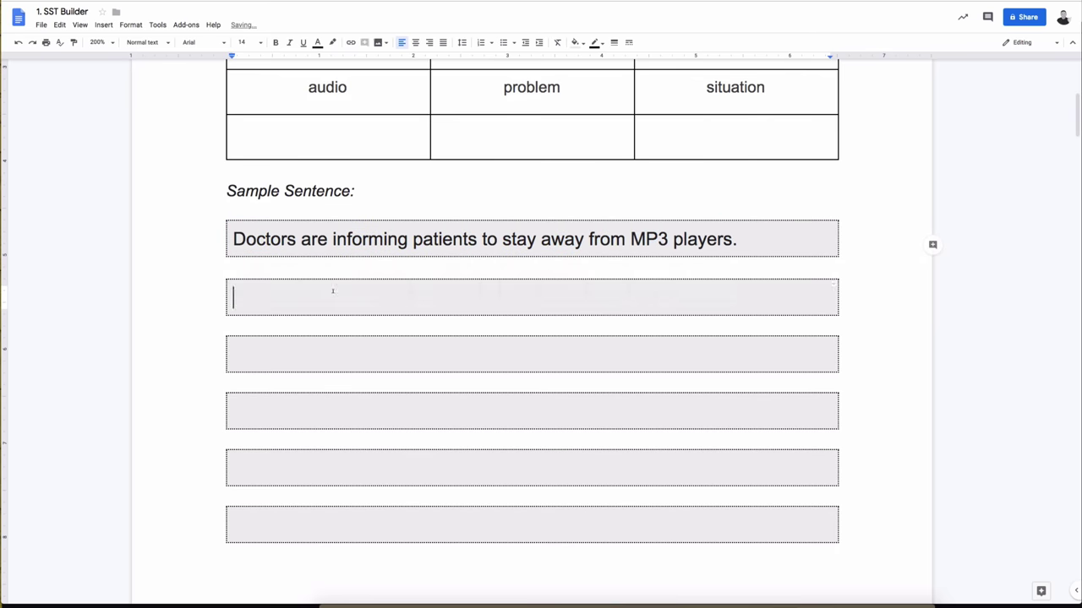
drag(330, 292, 445, 517)
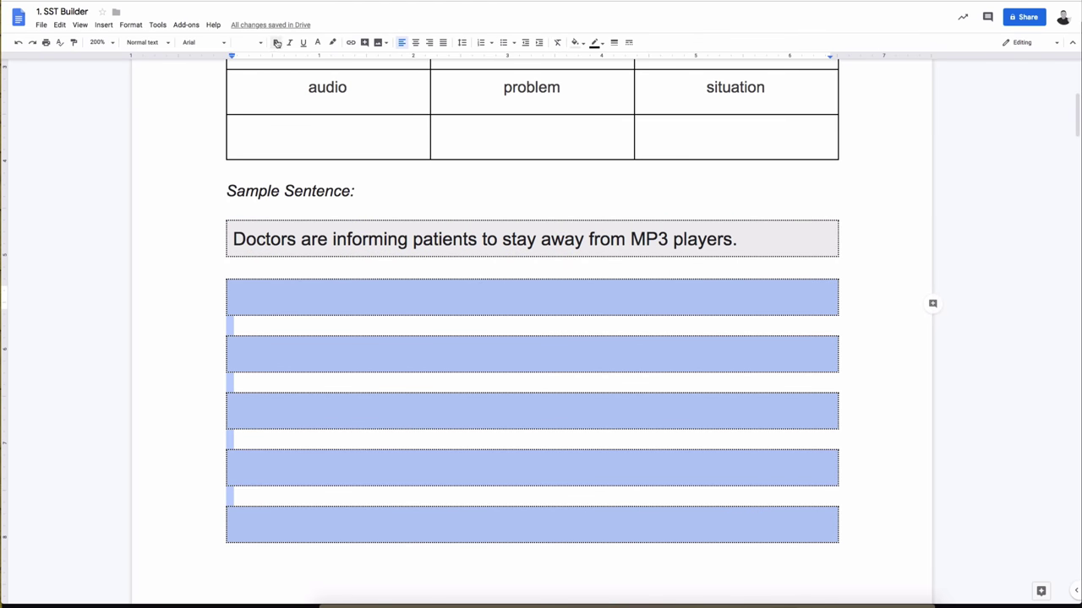
- Turn bold off and write five sentences on loud audio, volume, reports, trains and MP3 players
click(275, 42)
click(363, 296)
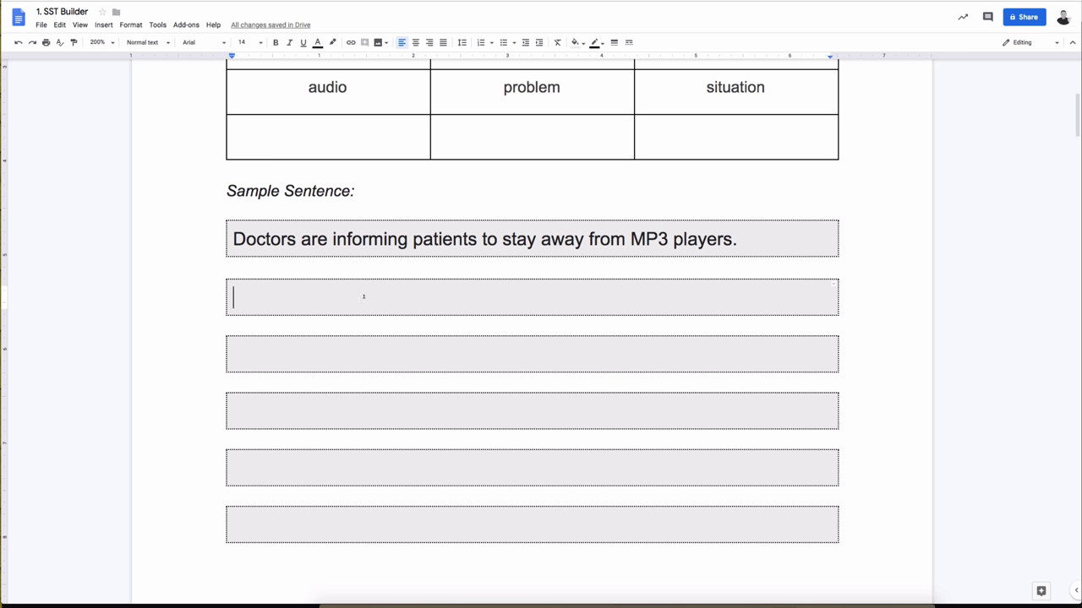
scroll(363, 296, up, 5)
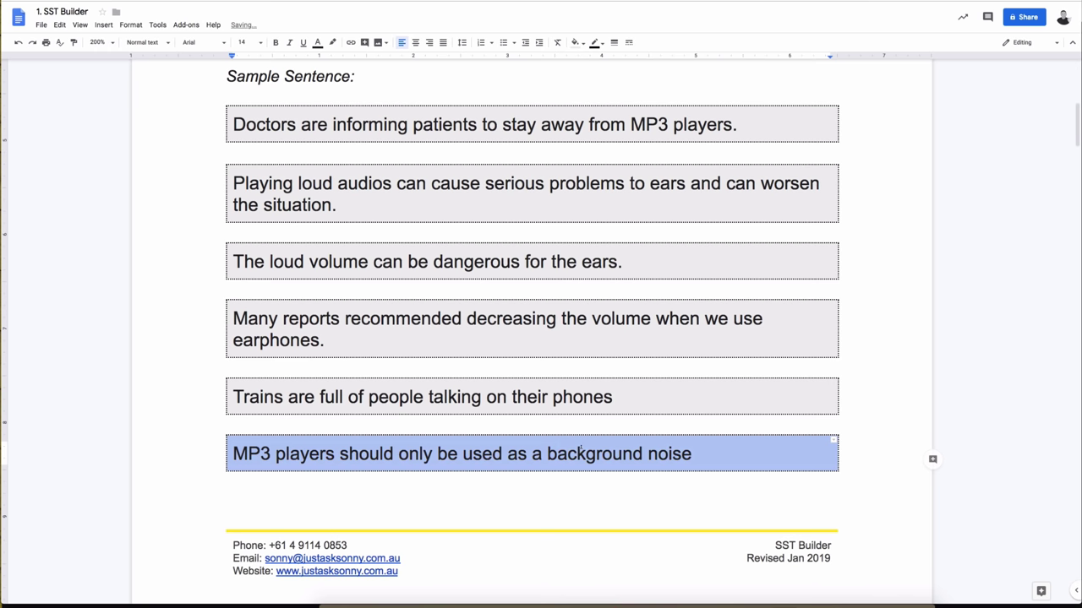
click(596, 454)
scroll(595, 454, up, 1)
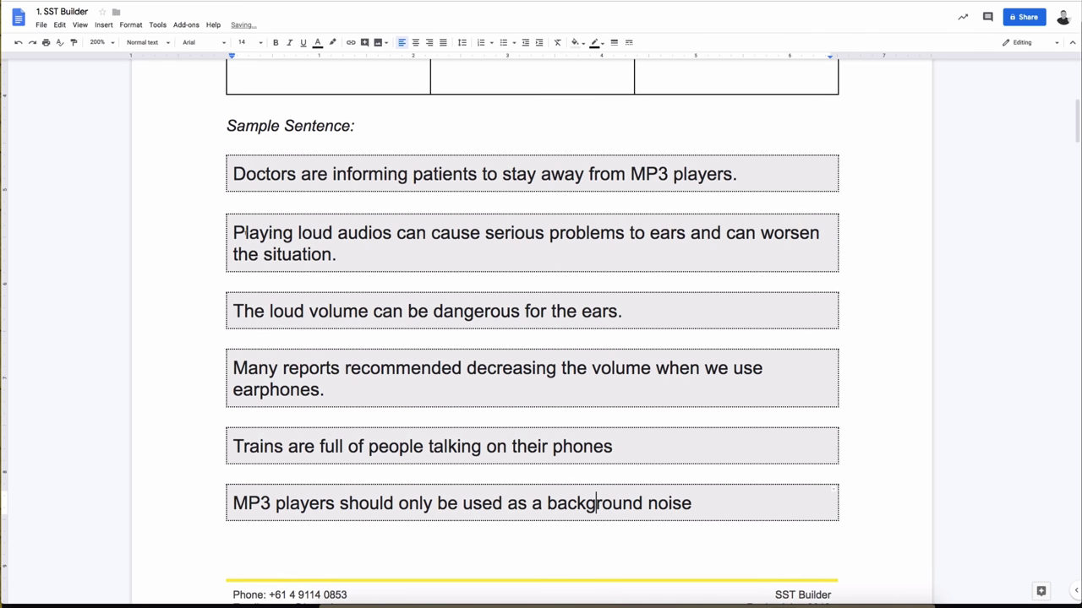
- Insert 'extremely' before 'dangerous' in the third sentence about loud volume and the ears
drag(247, 233, 398, 243)
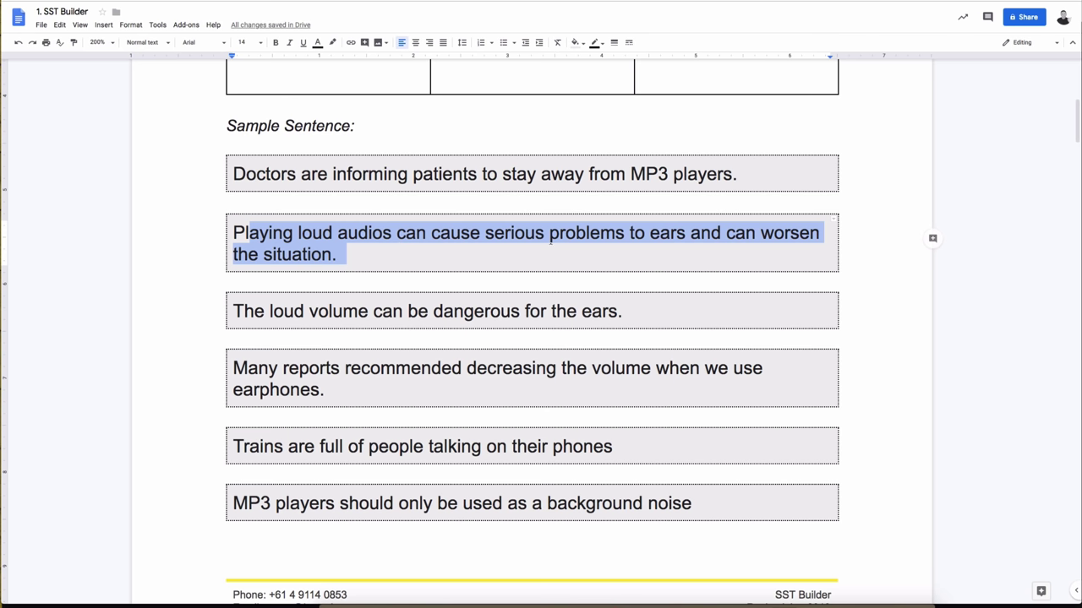
triple_click(266, 257)
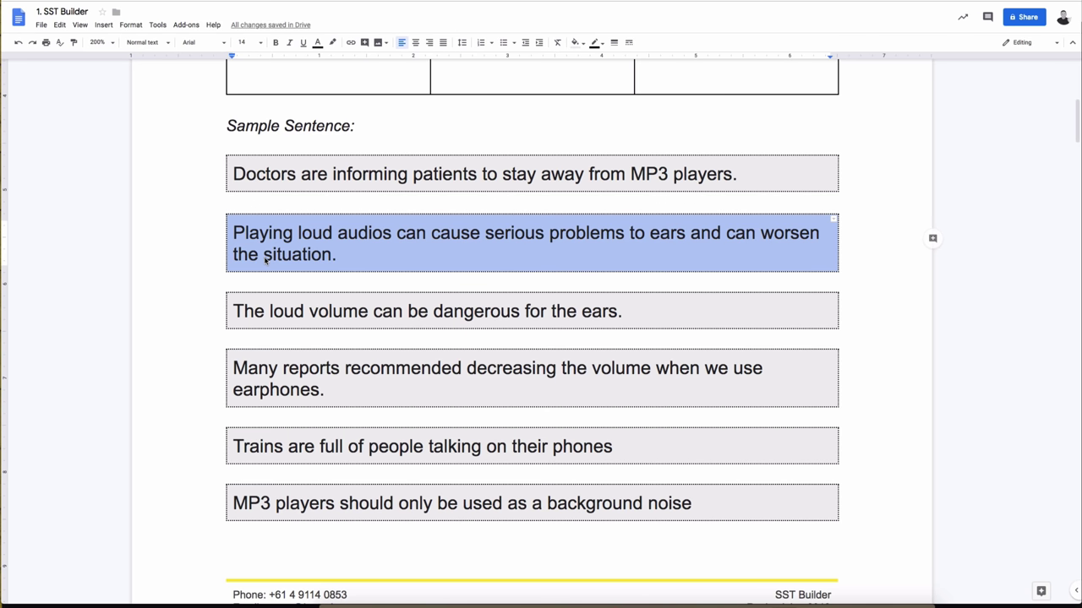
triple_click(337, 309)
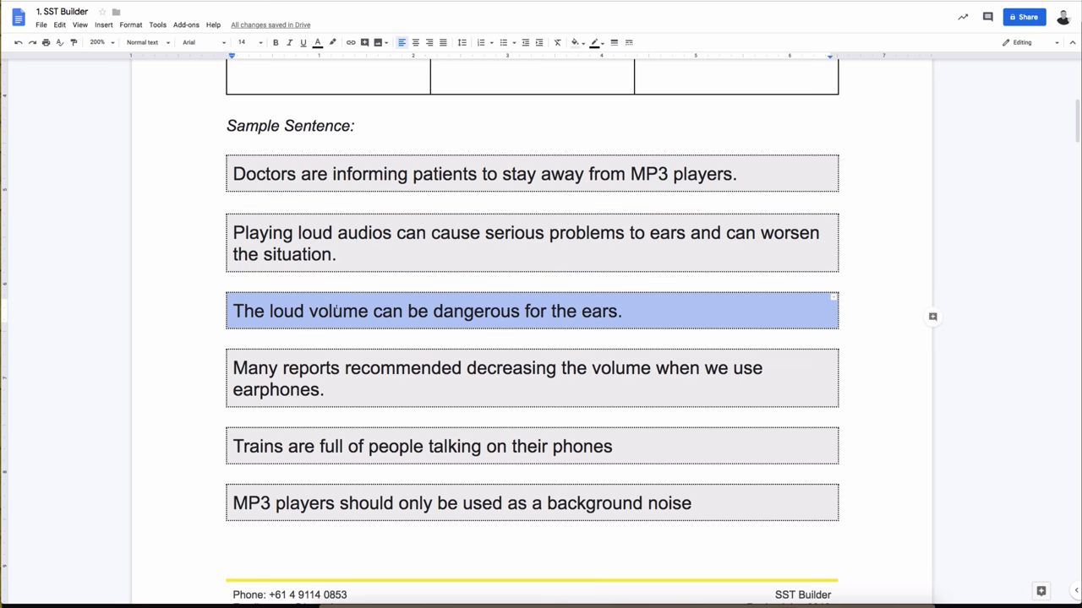
double_click(598, 311)
triple_click(599, 311)
click(444, 311)
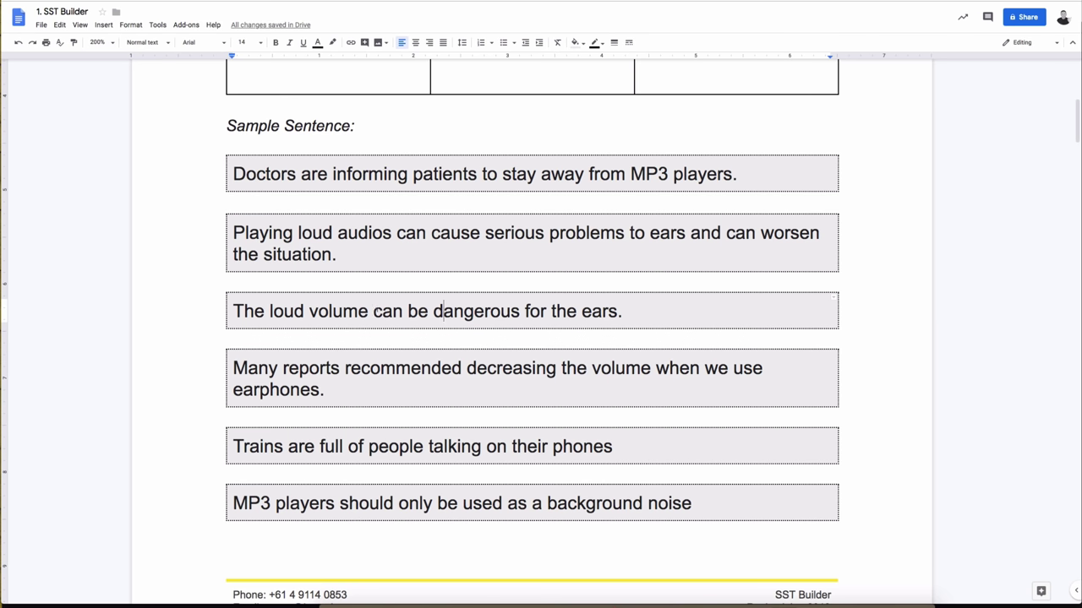
drag(372, 311, 576, 311)
click(608, 311)
double_click(608, 311)
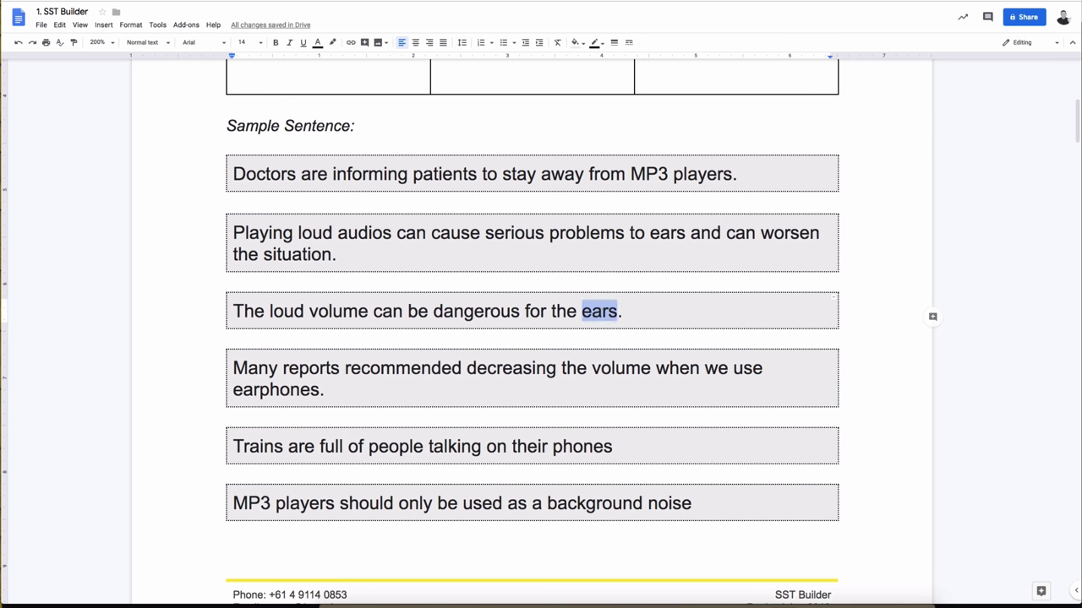
click(490, 311)
double_click(473, 311)
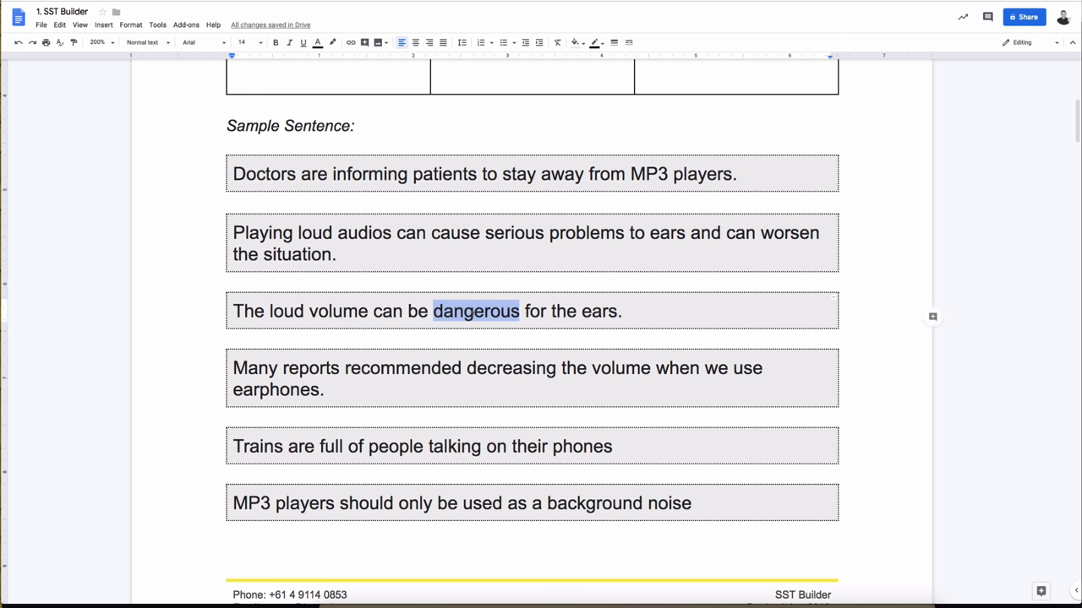
click(433, 311)
text(extremel)
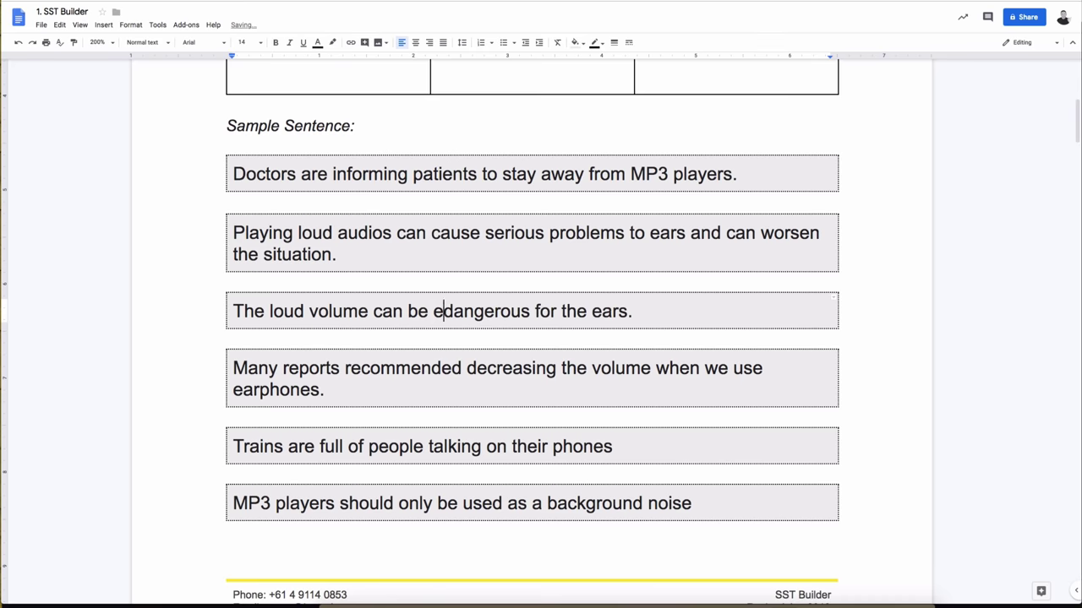
text(y)
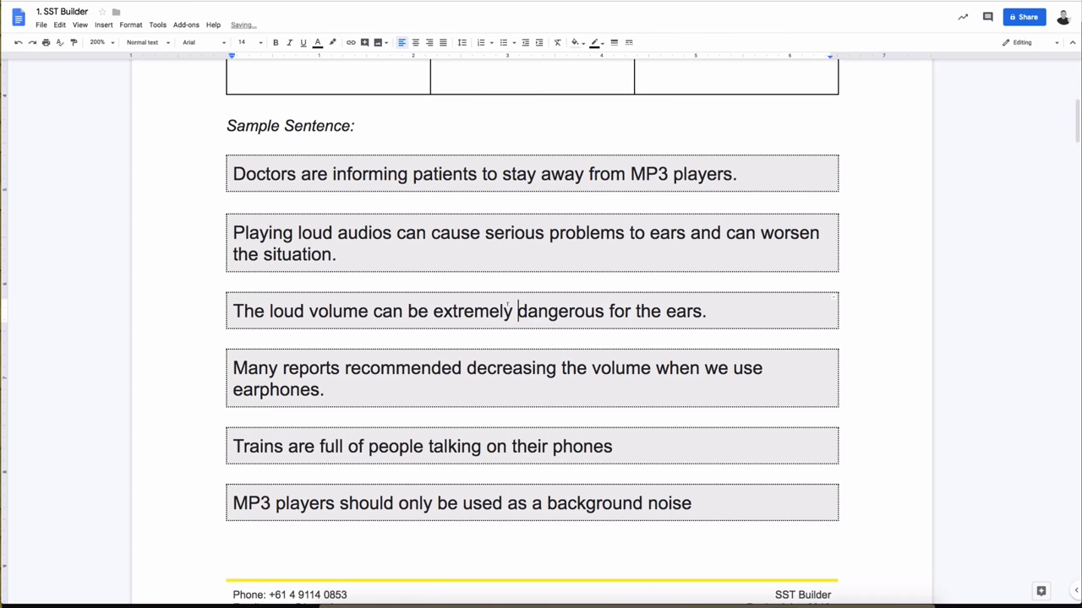
triple_click(507, 306)
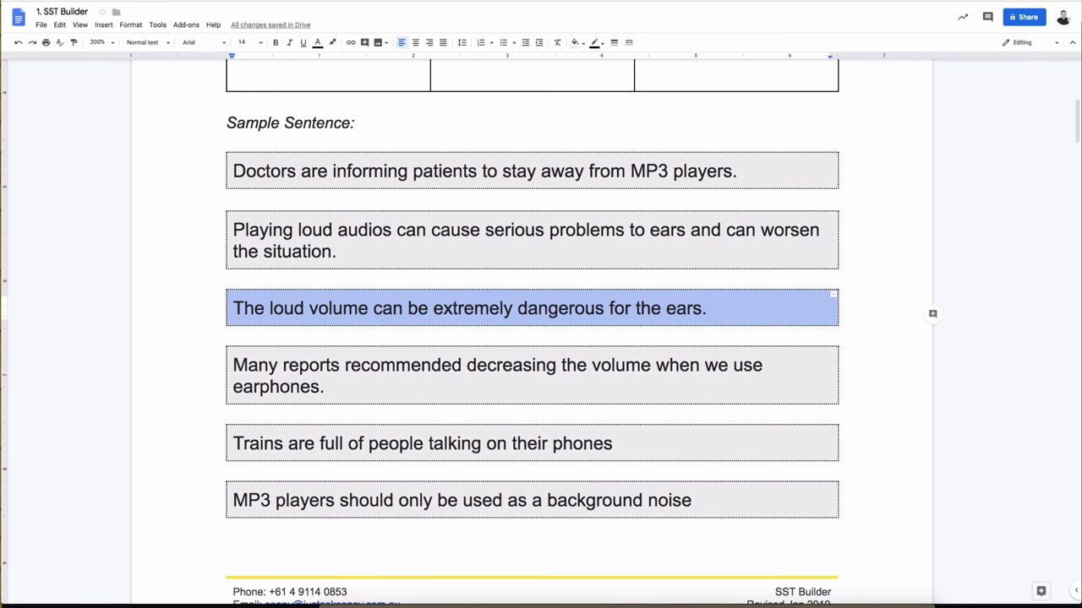
- Add 'loudly' before 'talking' and a closing full stop to the trains sentence
scroll(415, 336, down, 1)
triple_click(406, 349)
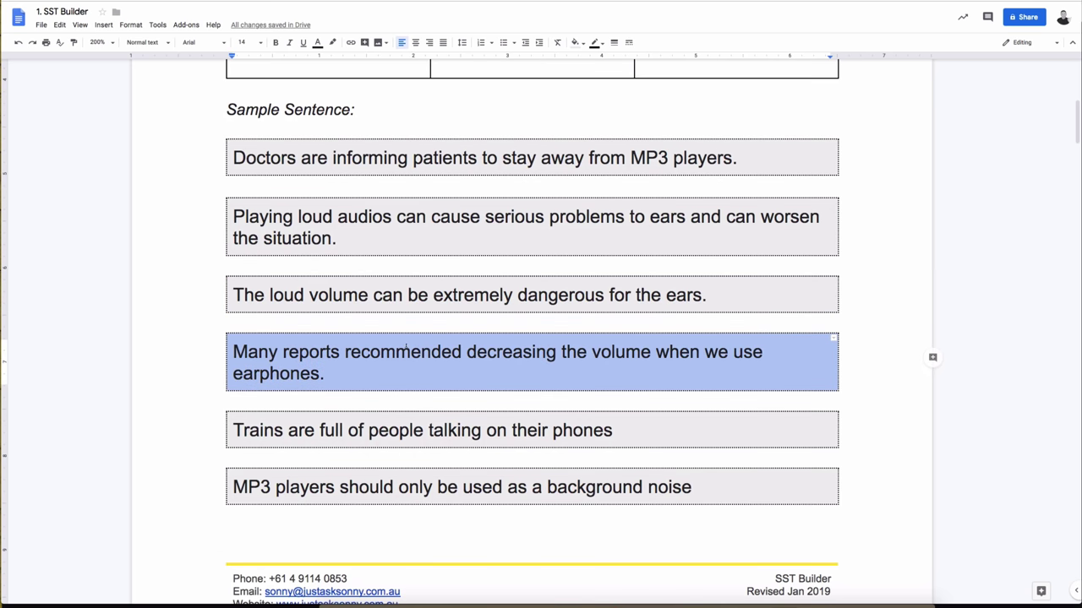
click(691, 351)
scroll(394, 419, down, 2)
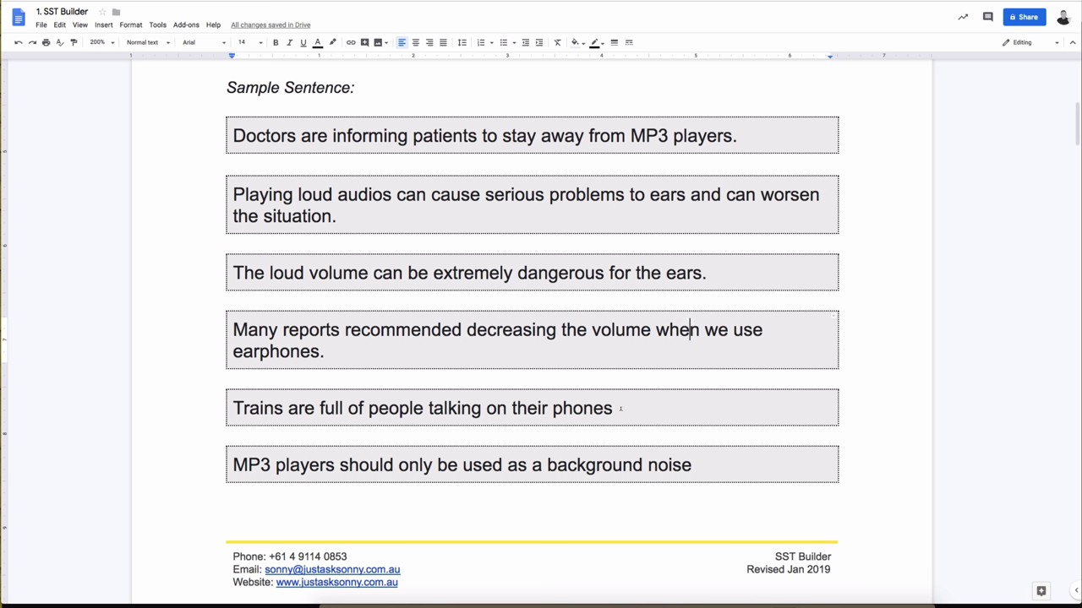
scroll(610, 406, down, 1)
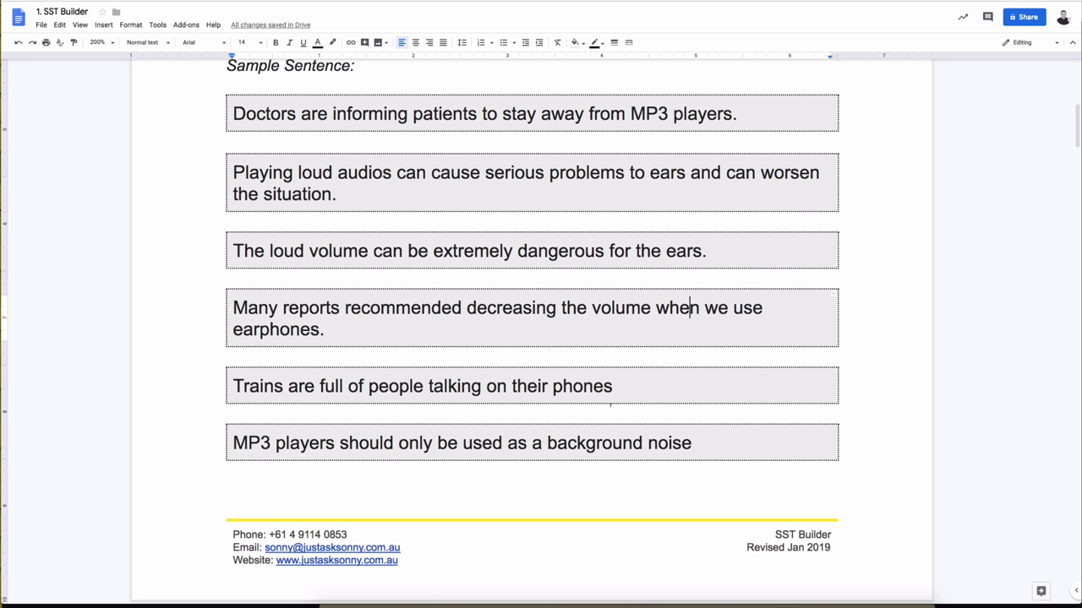
double_click(454, 386)
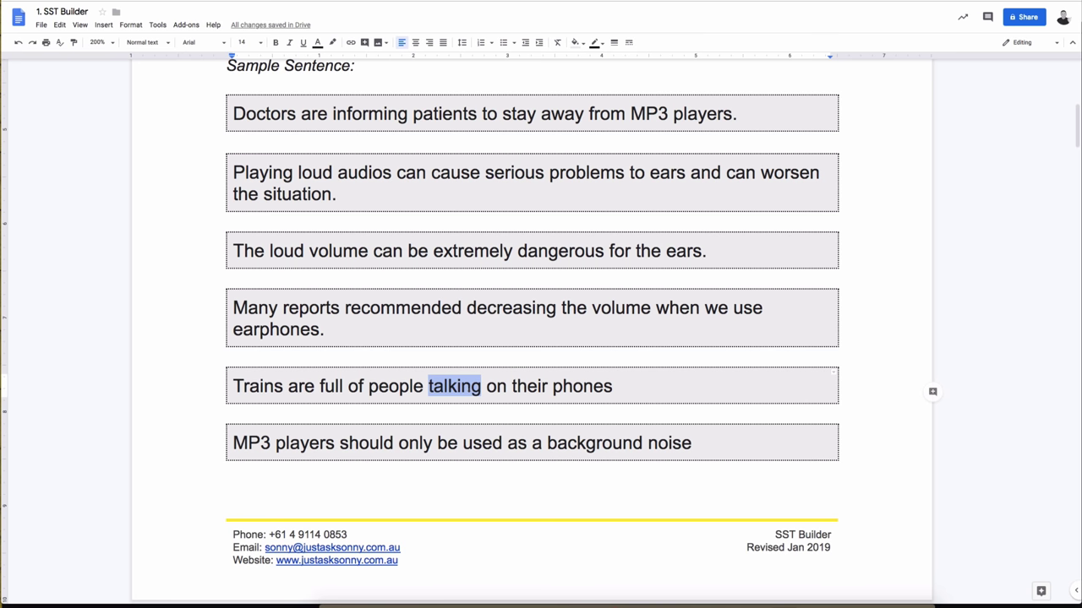
key(Left)
text(loudly)
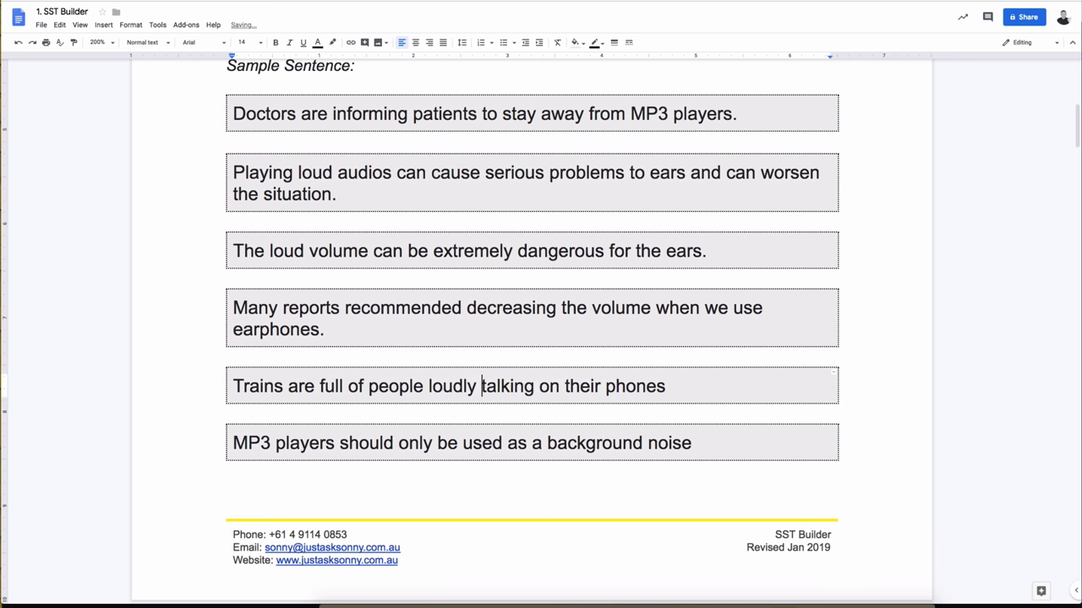
click(680, 386)
text(.)
- Delete the word 'a' before 'background noise' in the last sentence
key(Tab)
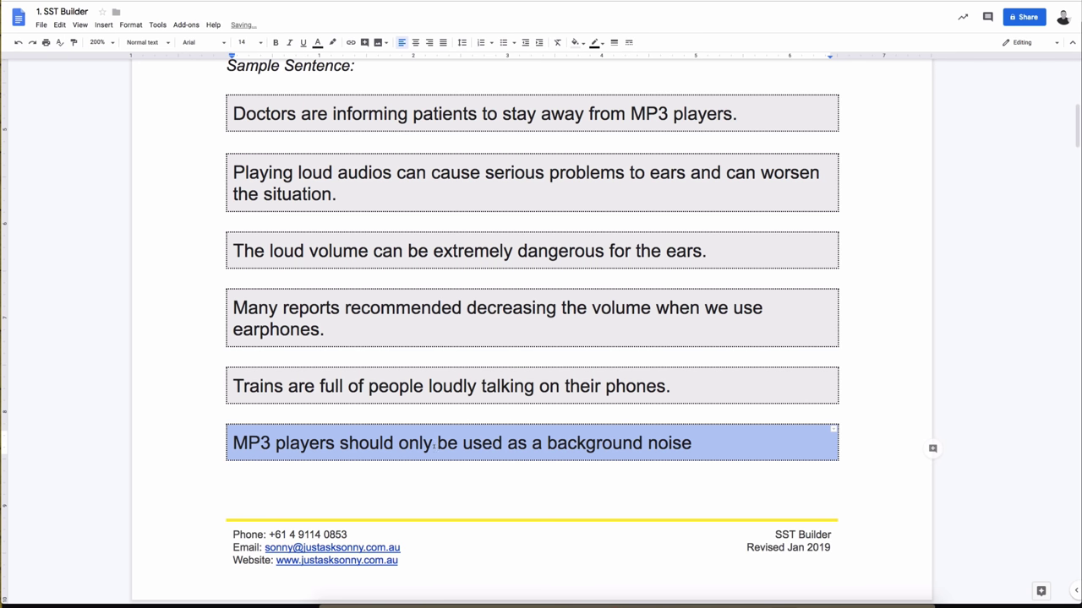
click(596, 442)
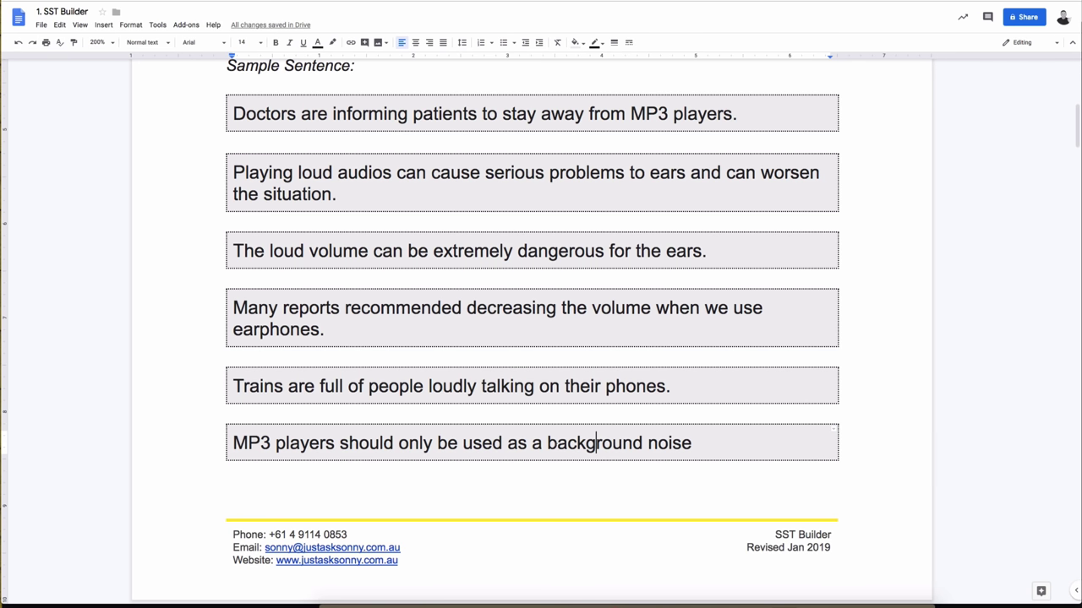
click(531, 443)
double_click(536, 443)
key(BackSpace)
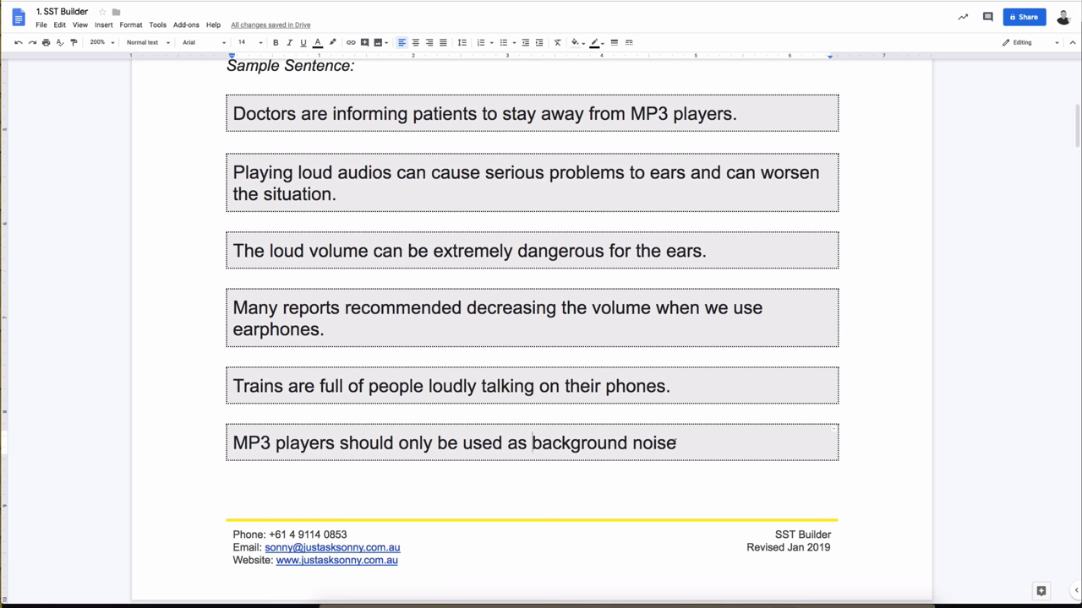
scroll(676, 432, up, 1)
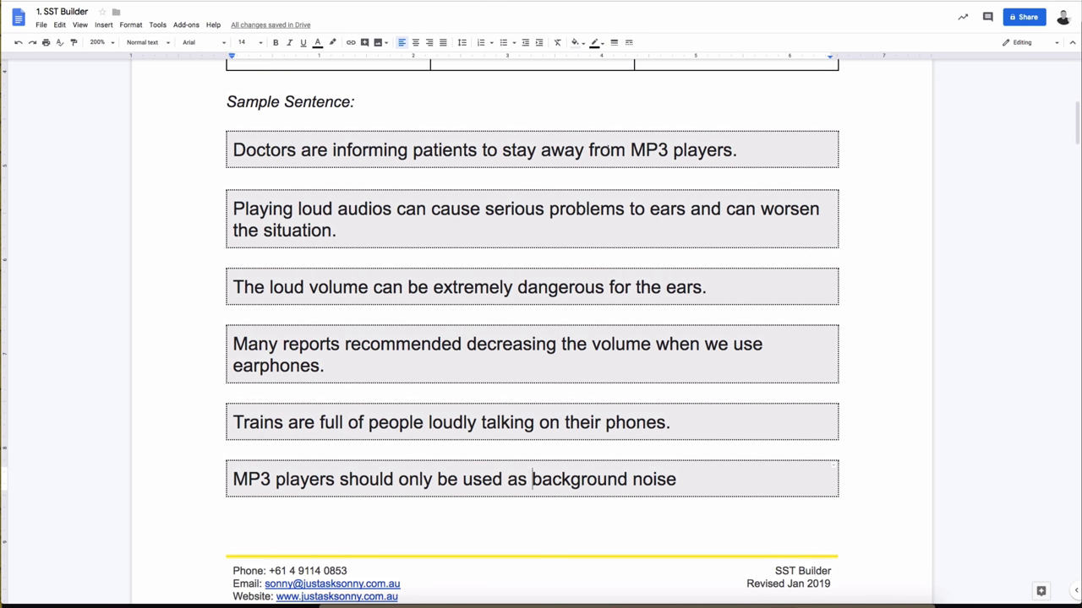
triple_click(607, 146)
double_click(586, 205)
click(586, 205)
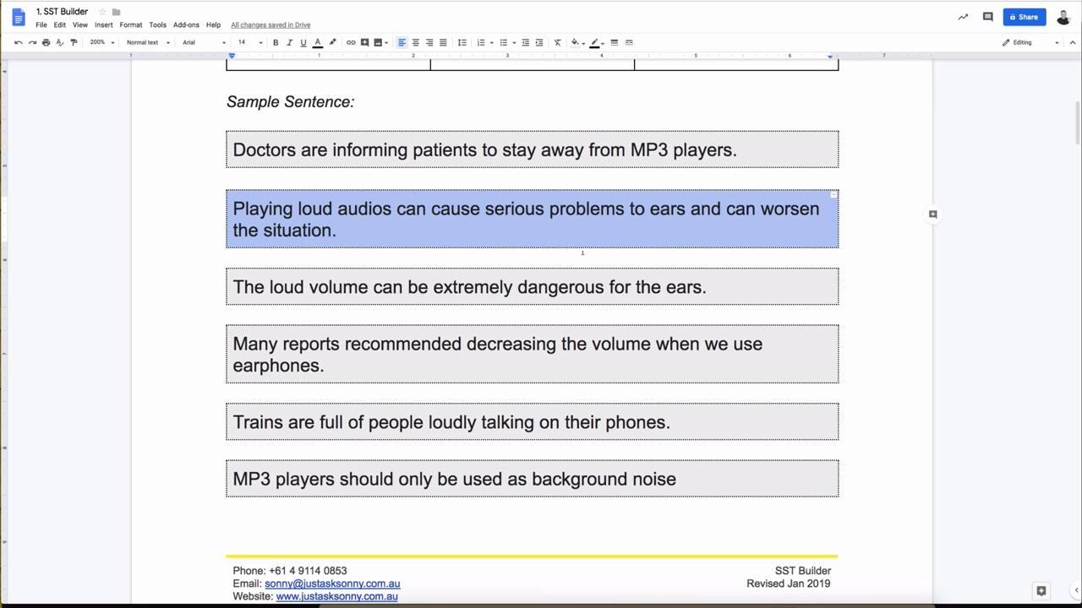
double_click(575, 289)
click(574, 289)
double_click(579, 342)
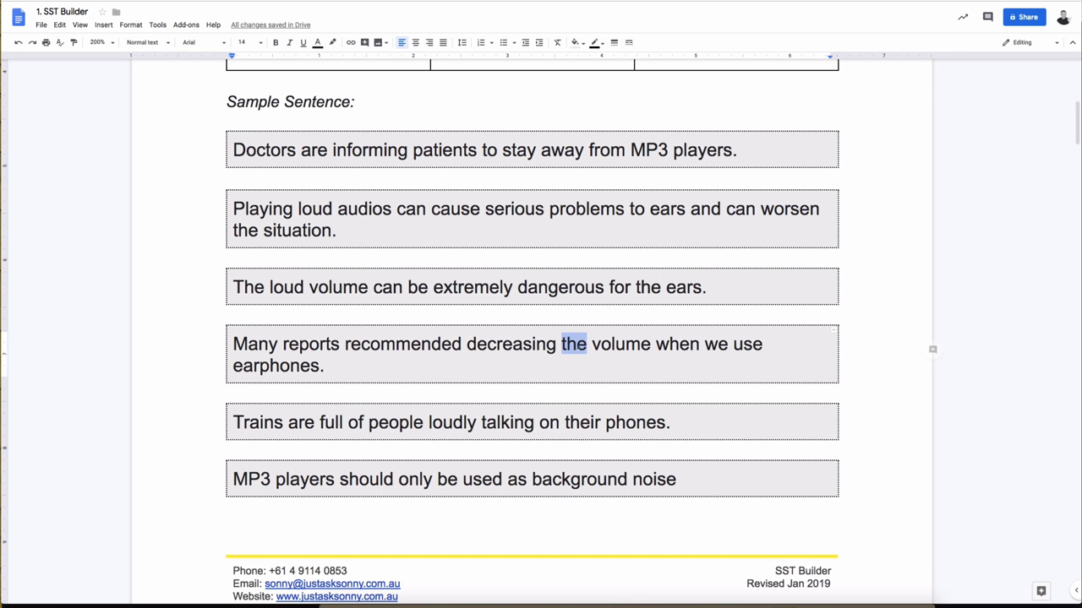
click(578, 341)
click(590, 421)
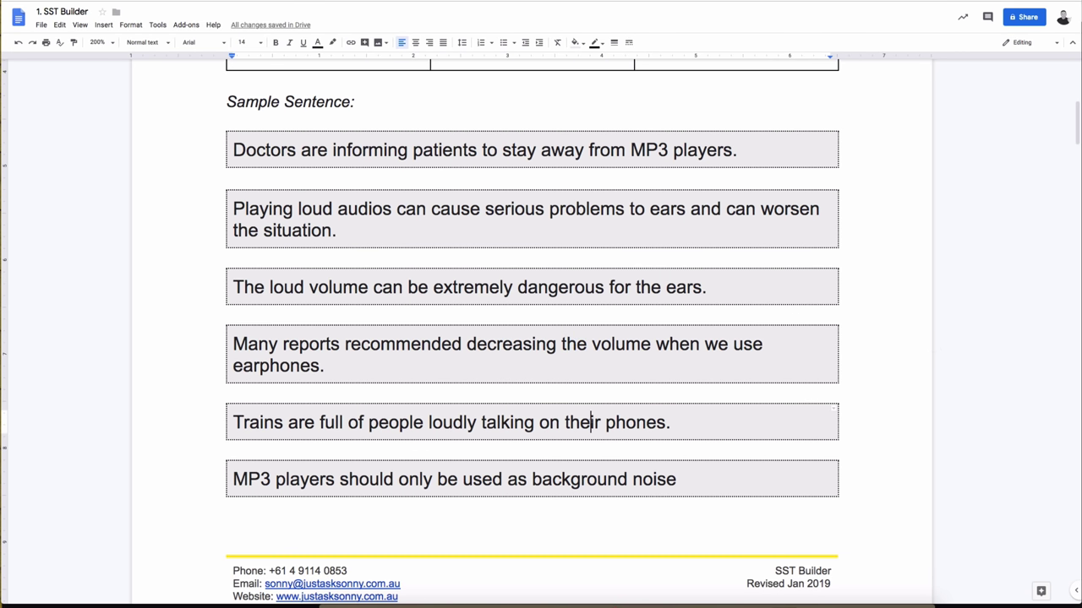
click(719, 477)
key(shift+Up)
key(shift+Up)
key(shift+Up)
key(shift+Up)
key(shift+Up)
key(shift+Up)
key(shift+Up)
key(shift+Up)
key(shift+Up)
key(shift+Up)
key(shift+Up)
key(shift+Up)
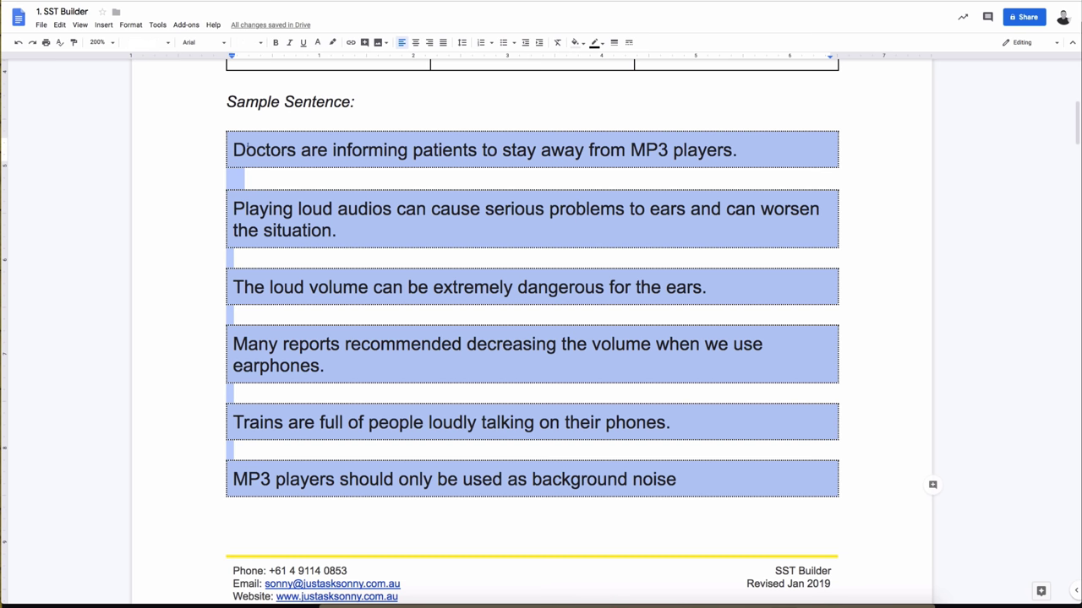
key(Left)
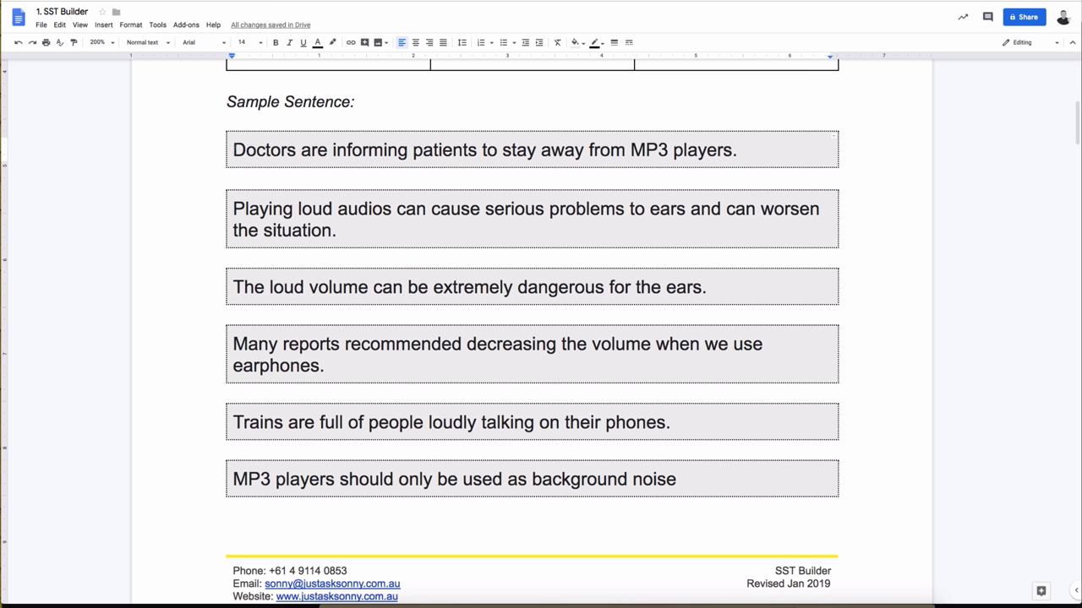
- Cut the Doctors sentence and paste it into the empty page-2 box
key(shift+Right)
key(shift+Right)
key(shift+Right)
key(shift+Right)
key(shift+Right)
key(shift+Right)
key(shift+Right)
key(shift+Right)
key(shift+Right)
key(shift+Right)
key(shift+Right)
key(shift+Right)
key(shift+Right)
key(shift+Right)
key(shift+Right)
key(shift+Right)
key(shift+Right)
key(shift+Right)
key(shift+Right)
key(shift+Right)
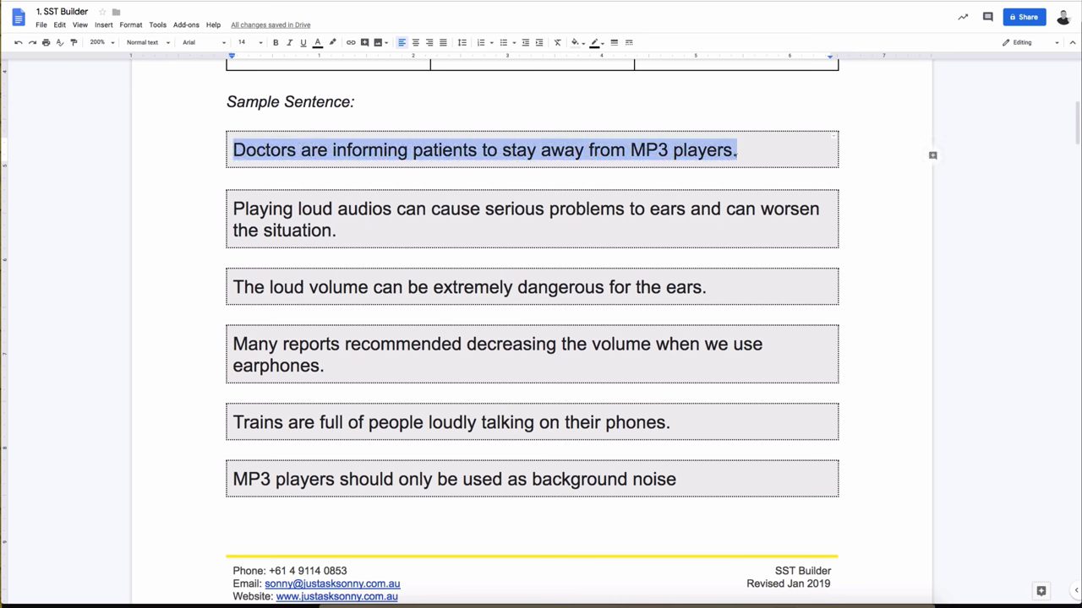
key(ctrl+x)
scroll(545, 440, down, 5)
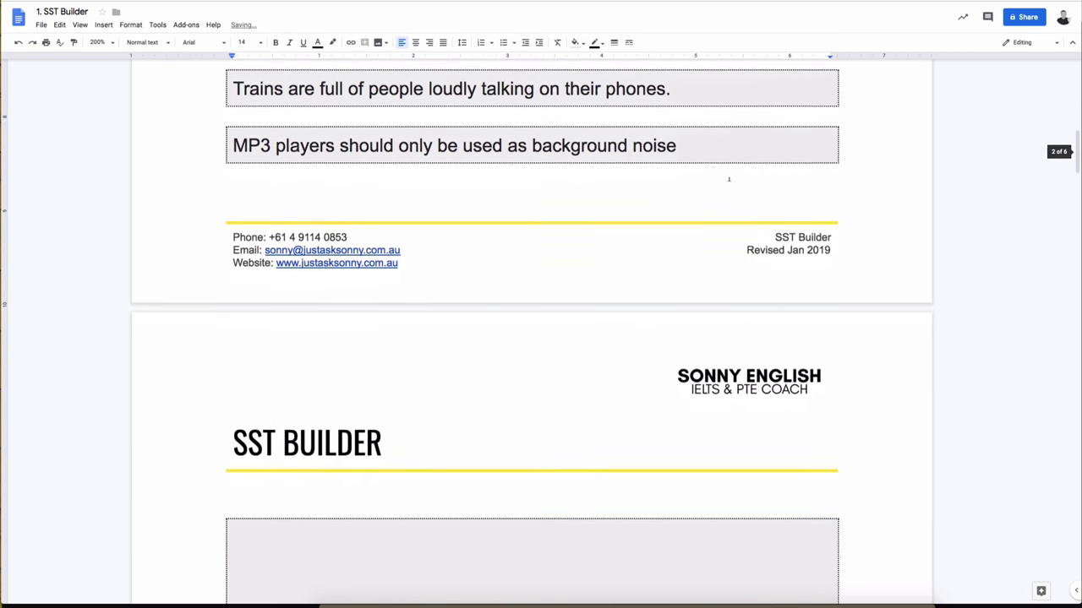
click(545, 440)
key(ctrl+v)
- Move the MP3 players background-noise sentence after it, on its own line
scroll(546, 374, up, 3)
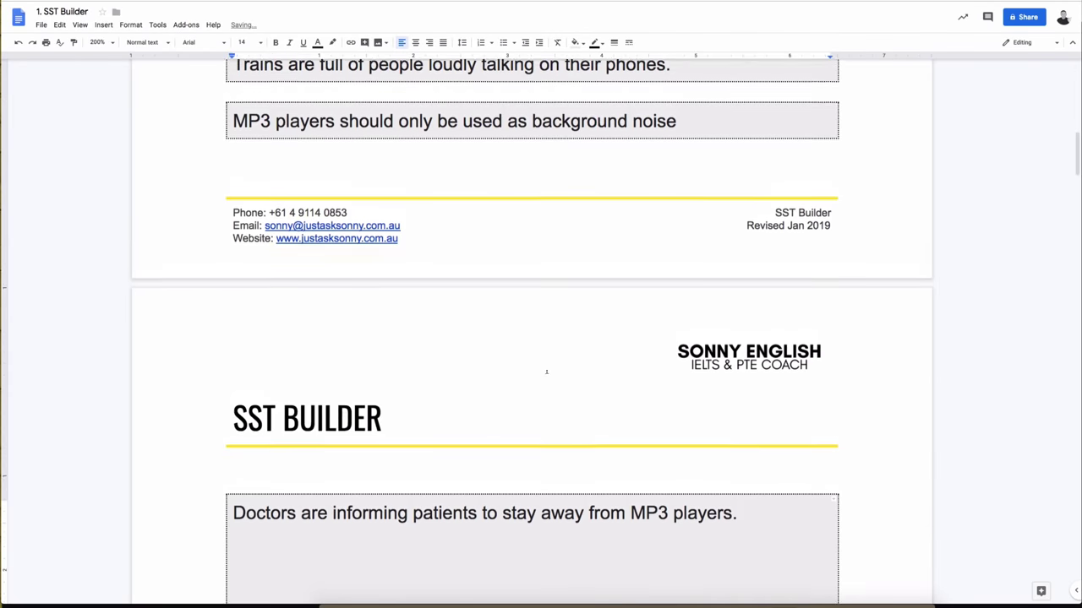
scroll(535, 312, up, 1)
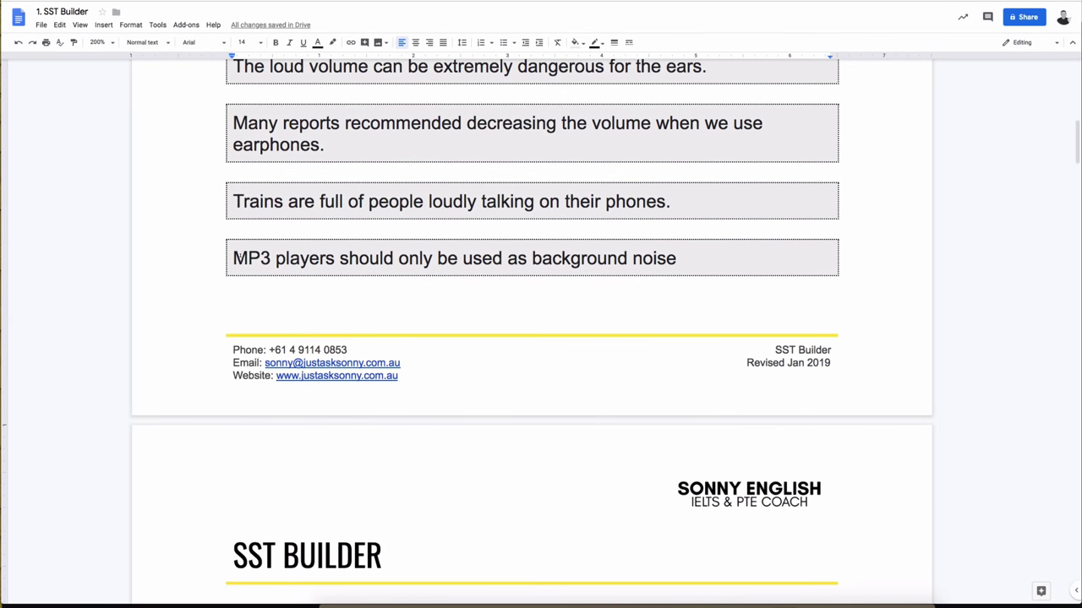
drag(234, 258, 707, 259)
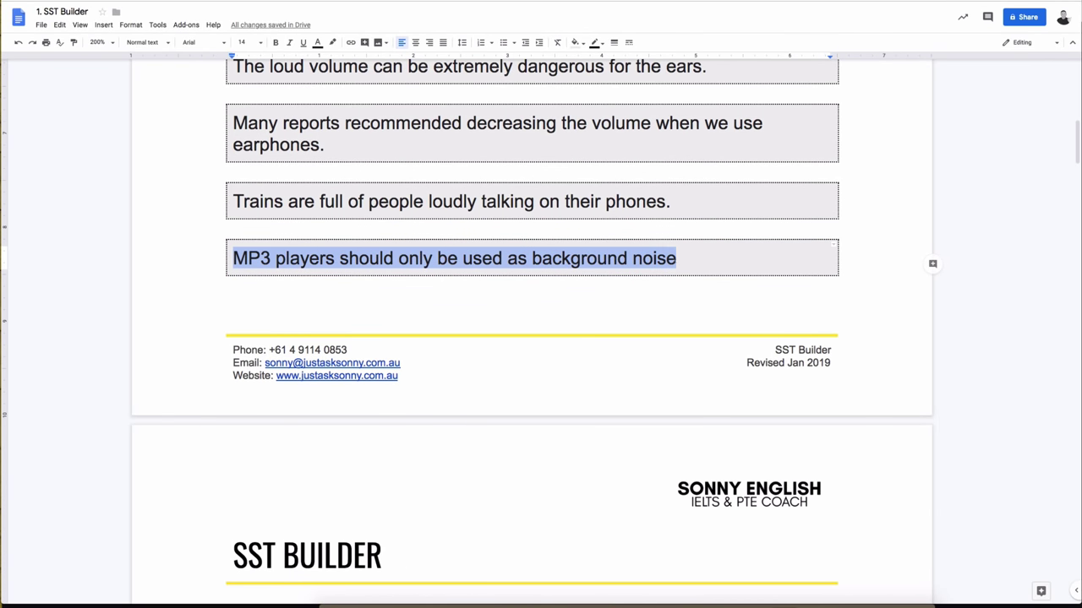
key(ctrl+x)
scroll(673, 416, down, 4)
click(746, 428)
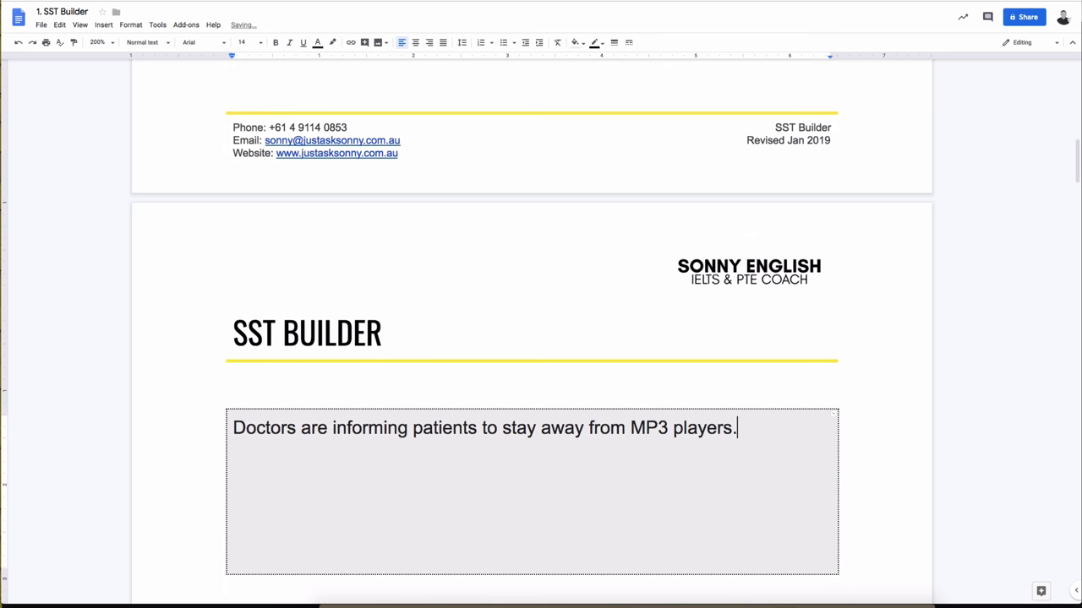
key(ctrl+v)
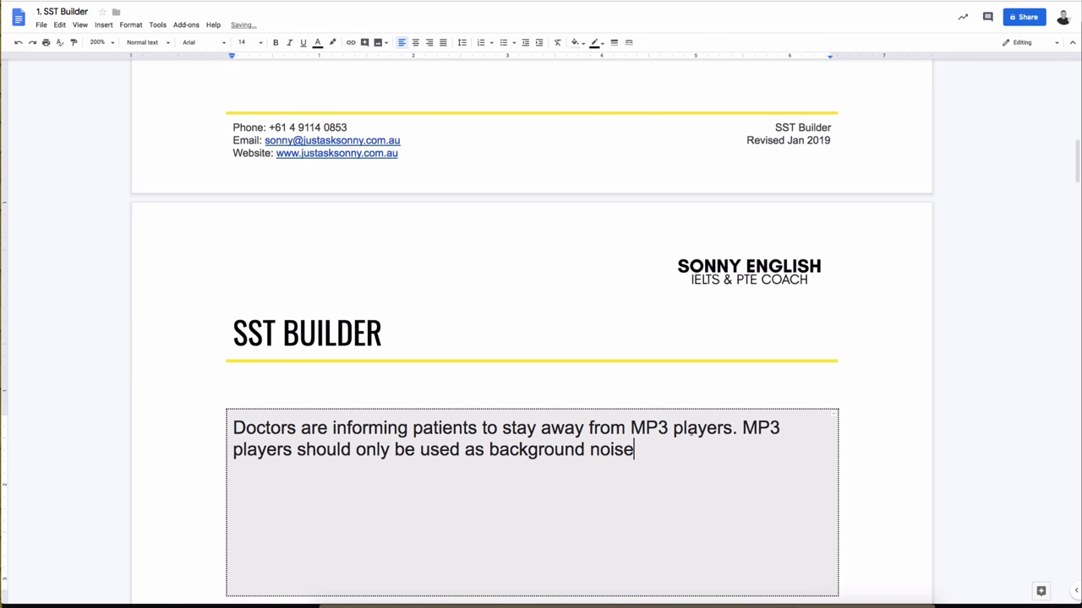
key(alt+Left)
key(alt+Left)
key(alt+Left)
key(alt+Left)
key(alt+Left)
key(alt+Left)
key(alt+Left)
key(alt+Left)
key(alt+Left)
key(Return)
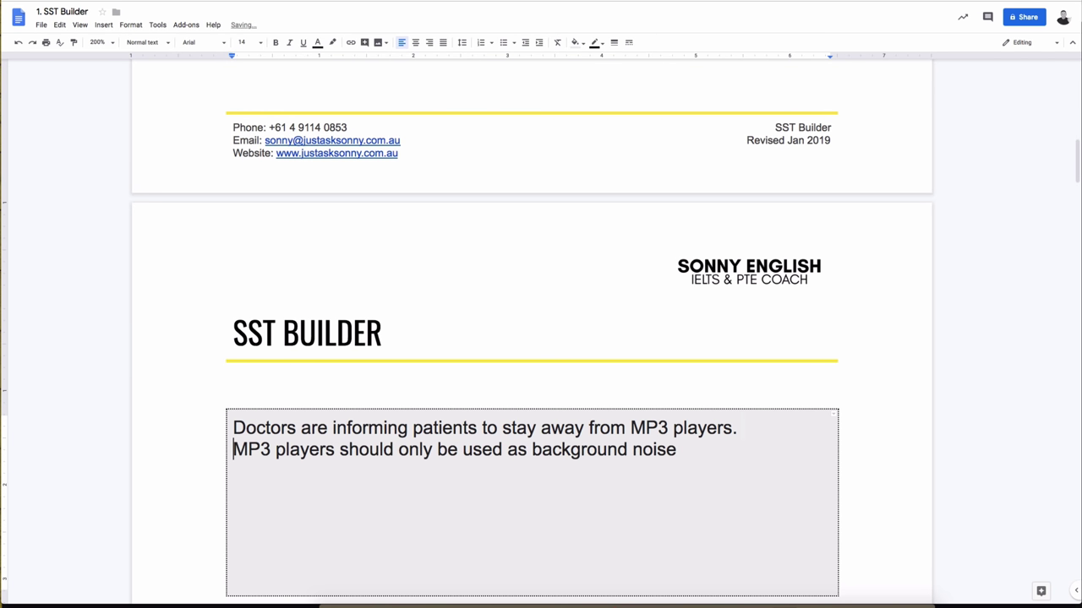
- Highlight the first 'MP3 players' in yellow
drag(631, 427, 732, 428)
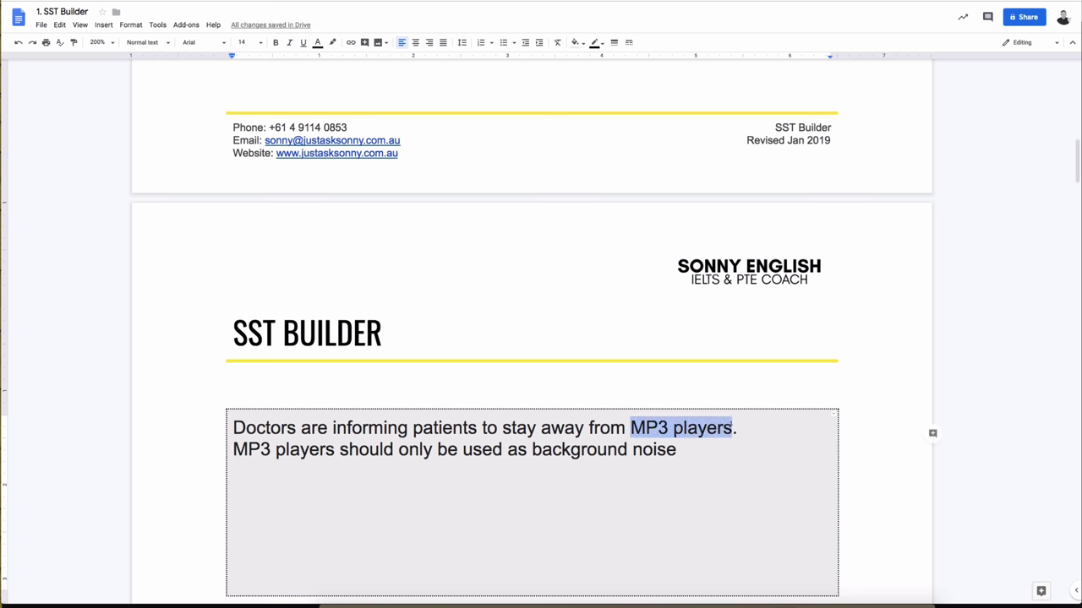
click(332, 42)
click(359, 89)
- Replace the second 'MP3 players' with 'which', join it onto line 1, and highlight 'which'
drag(335, 449, 233, 449)
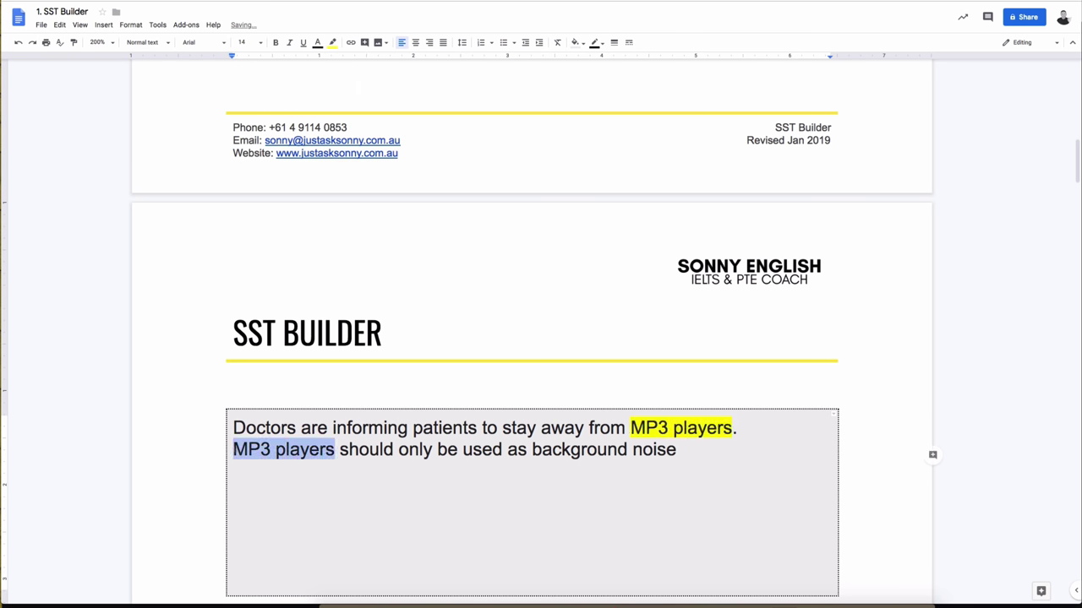
click(332, 42)
click(372, 99)
click(291, 449)
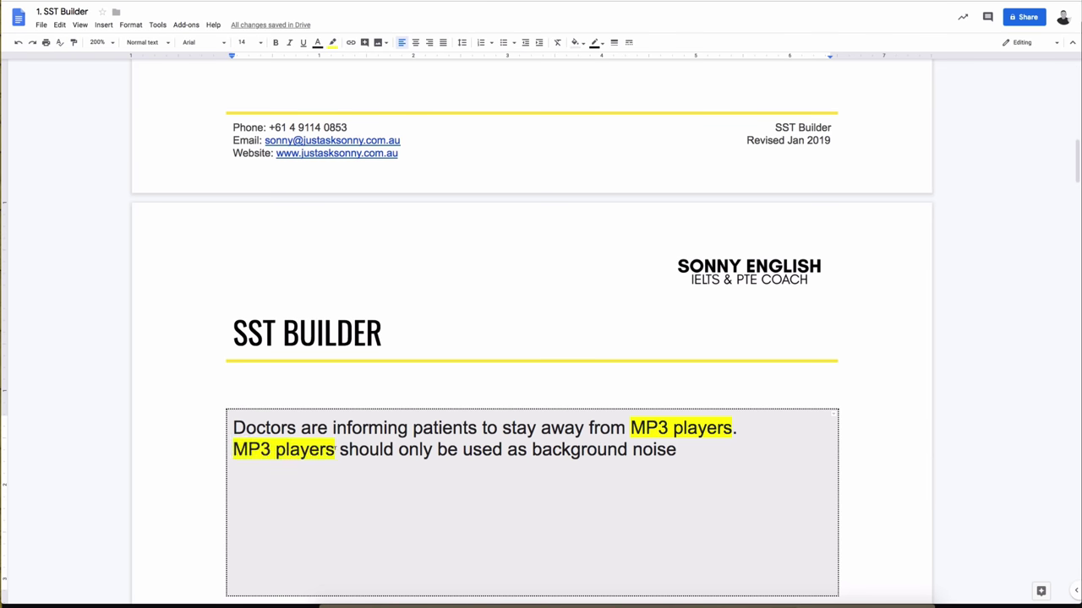
drag(336, 449, 233, 449)
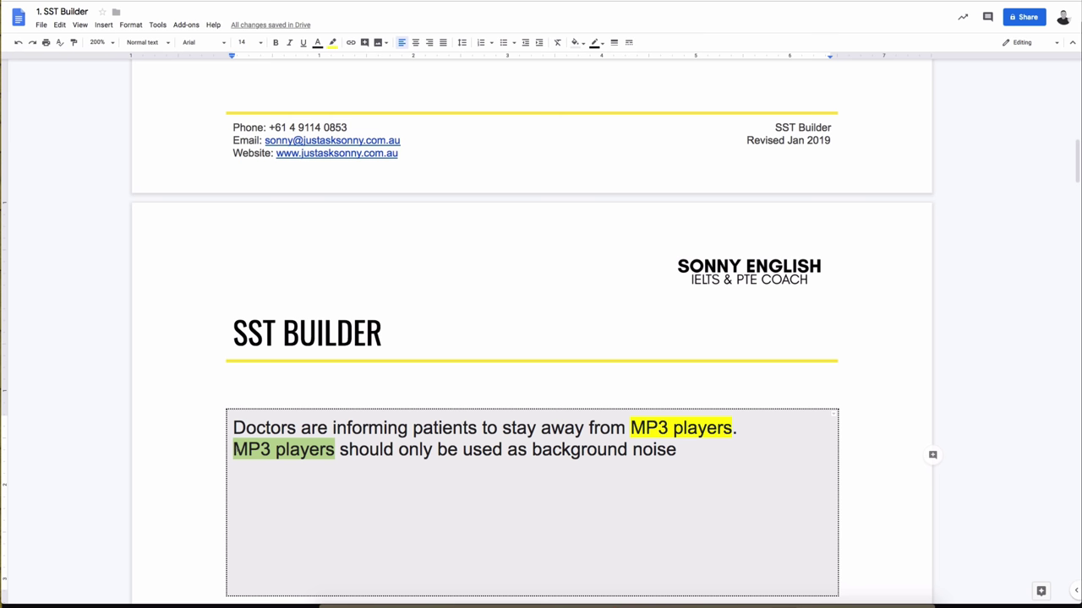
text(which)
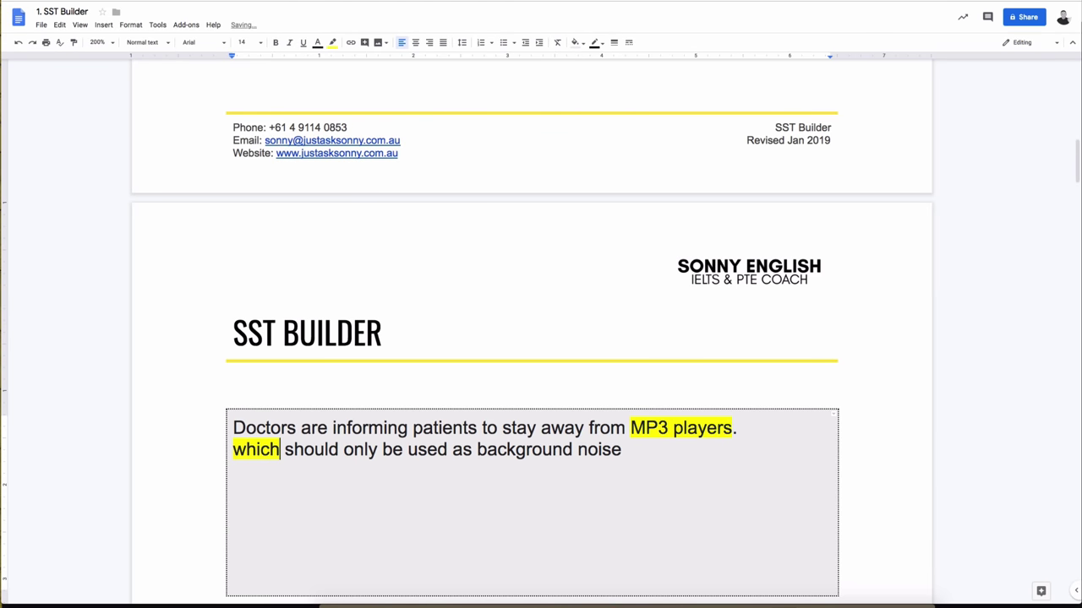
key(Left)
key(Left)
key(Left)
key(Left)
key(Left)
key(Left)
key(Right)
key(BackSpace)
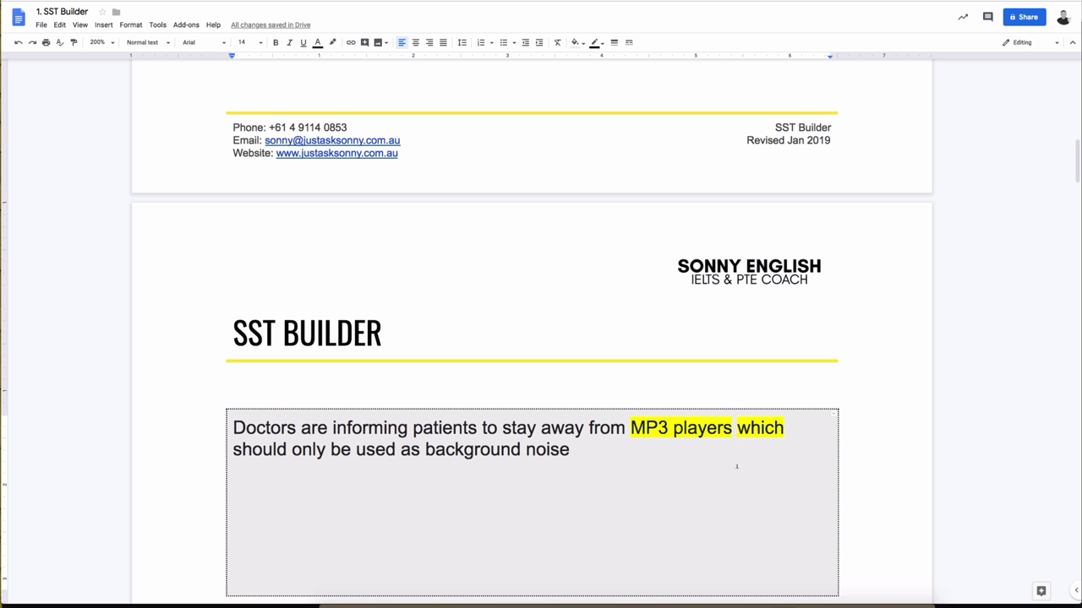
double_click(762, 427)
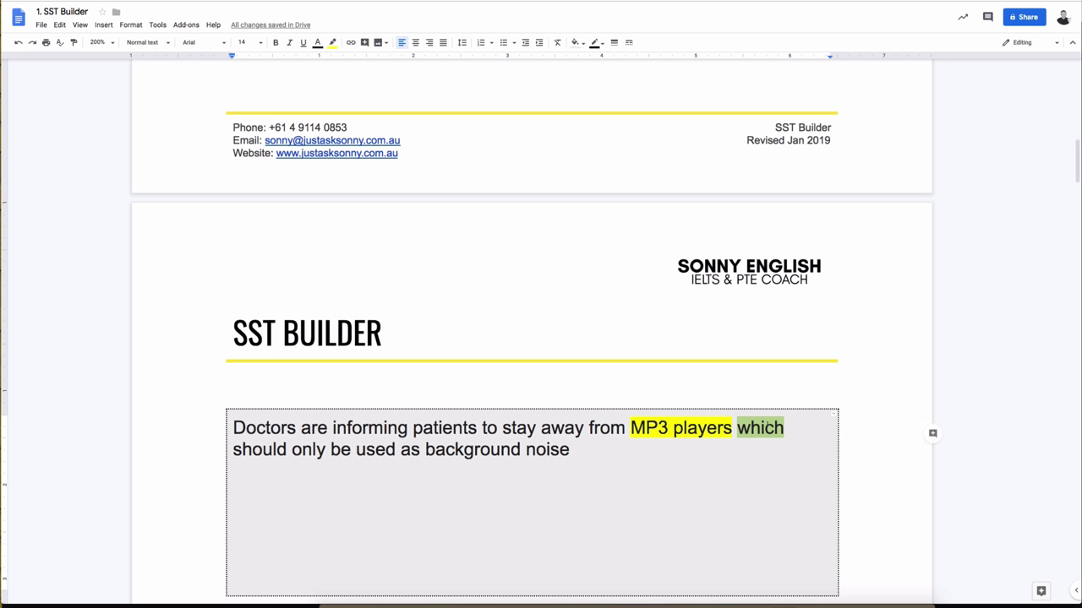
click(602, 456)
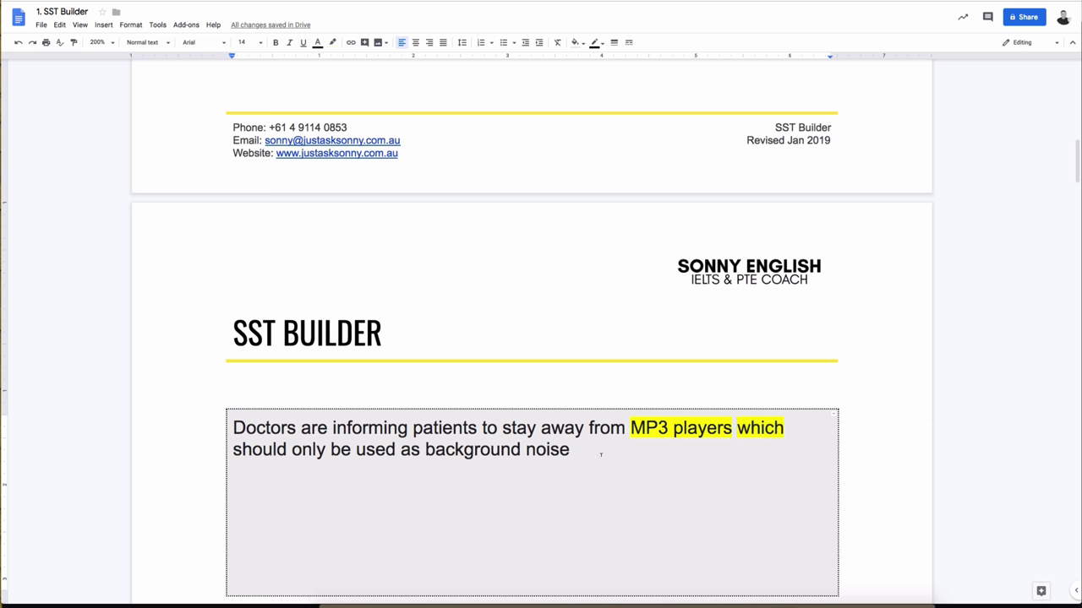
- Add '; therefore,' and move the 'playing loud audios' sentence after it, lowercase p
text(;)
text(therefore,)
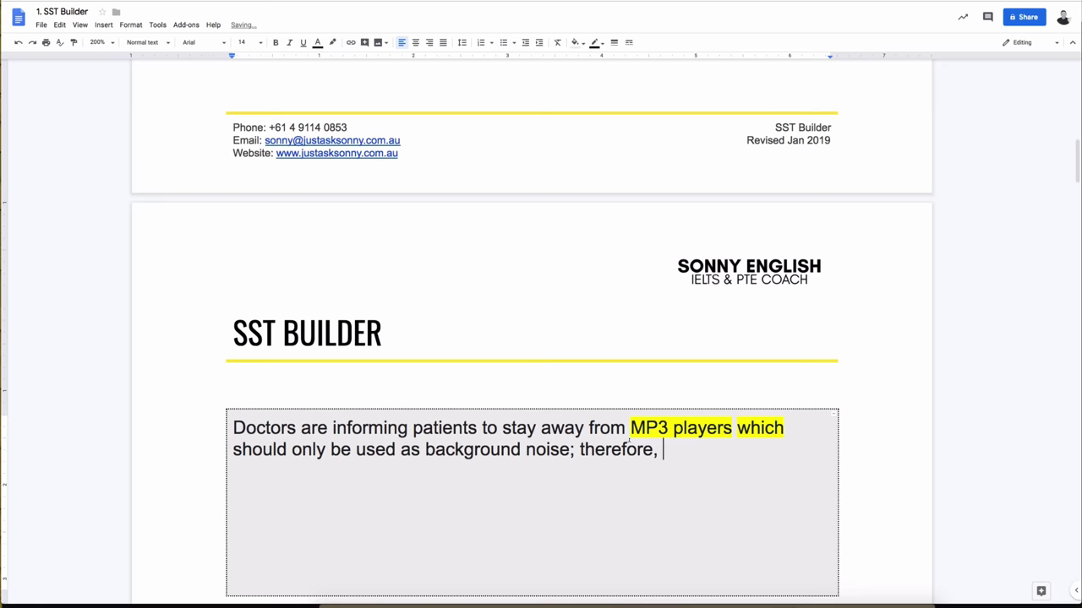
scroll(617, 418, up, 5)
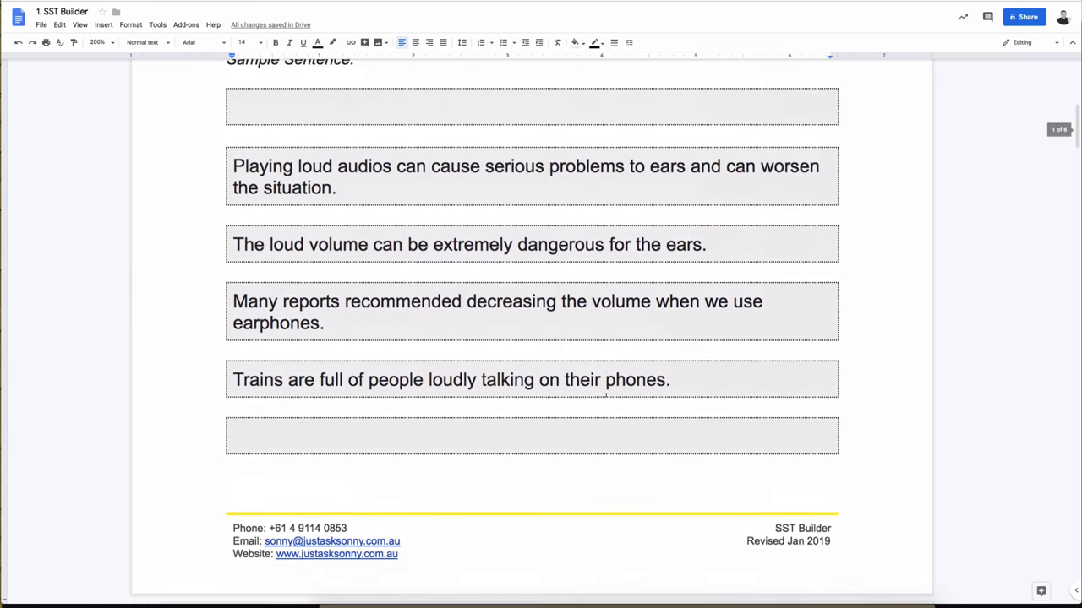
scroll(605, 393, up, 2)
drag(233, 242, 336, 264)
key(ctrl+x)
scroll(693, 439, down, 6)
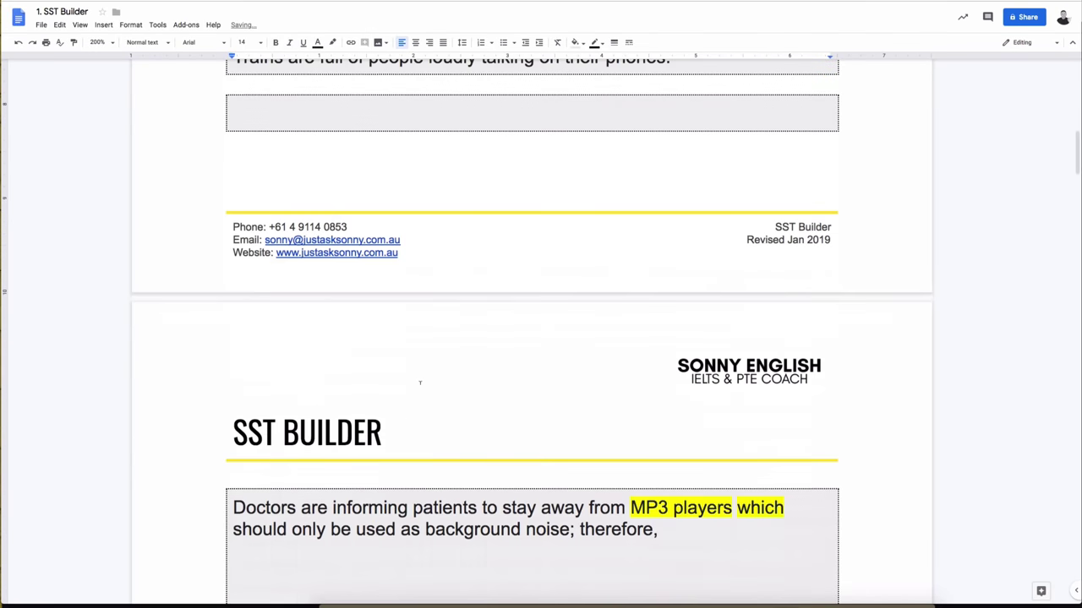
click(673, 429)
key(ctrl+v)
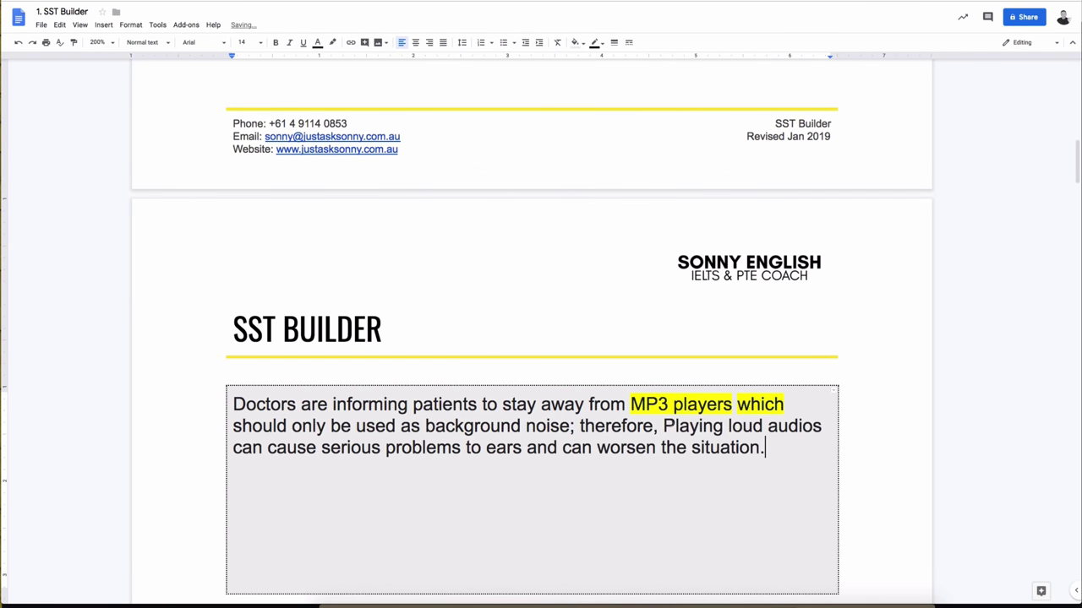
text(p)
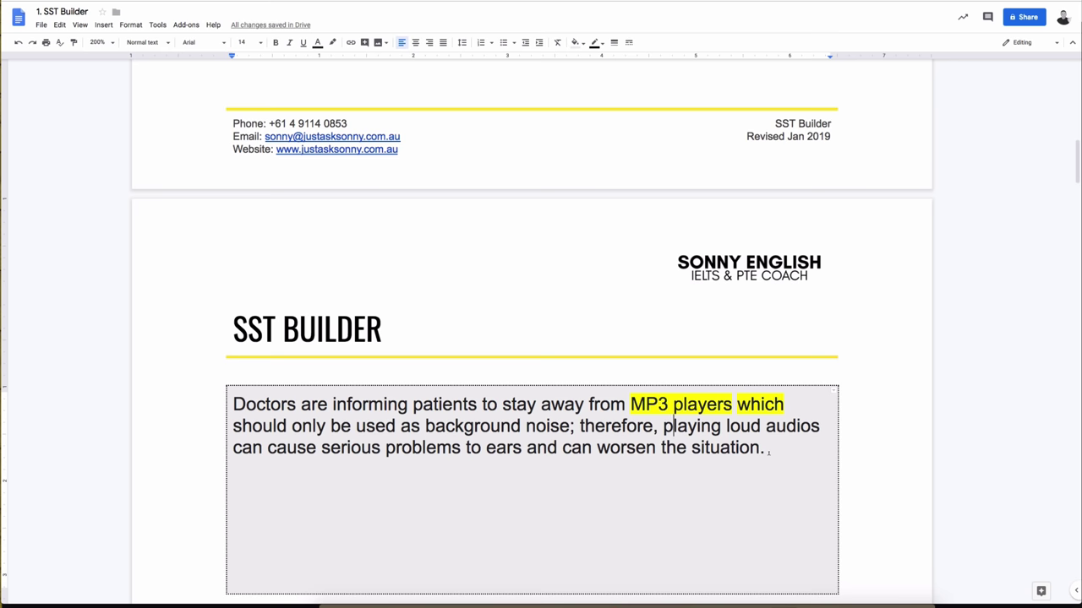
scroll(532, 338, down, 15)
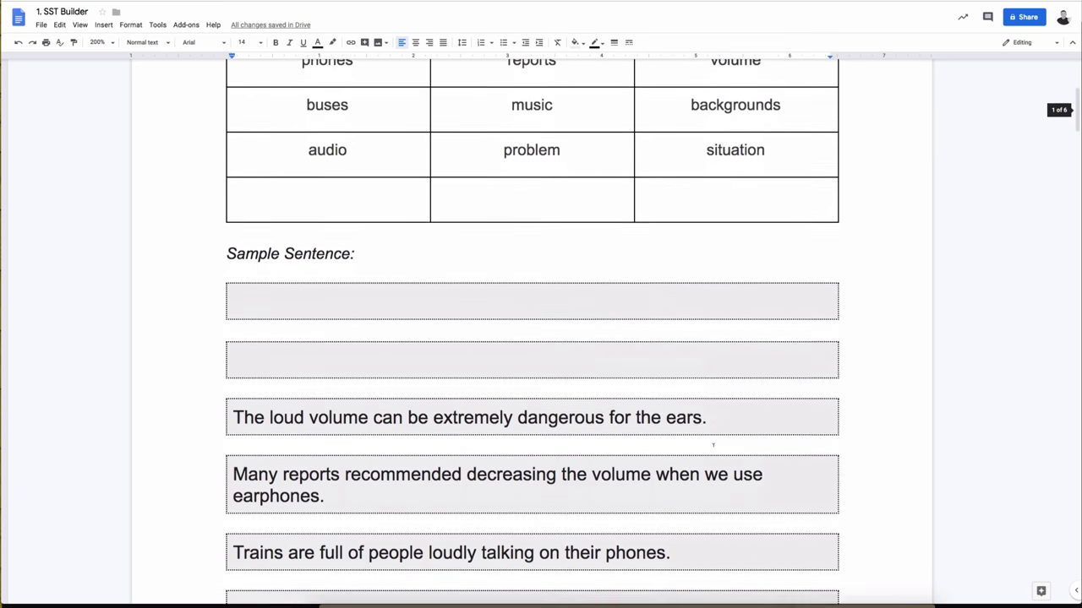
- Move the loud-volume sentence from its box to just after 'situation.' in the paragraph
drag(232, 336, 710, 338)
key(ctrl+x)
scroll(712, 376, down, 2)
scroll(749, 372, up, 15)
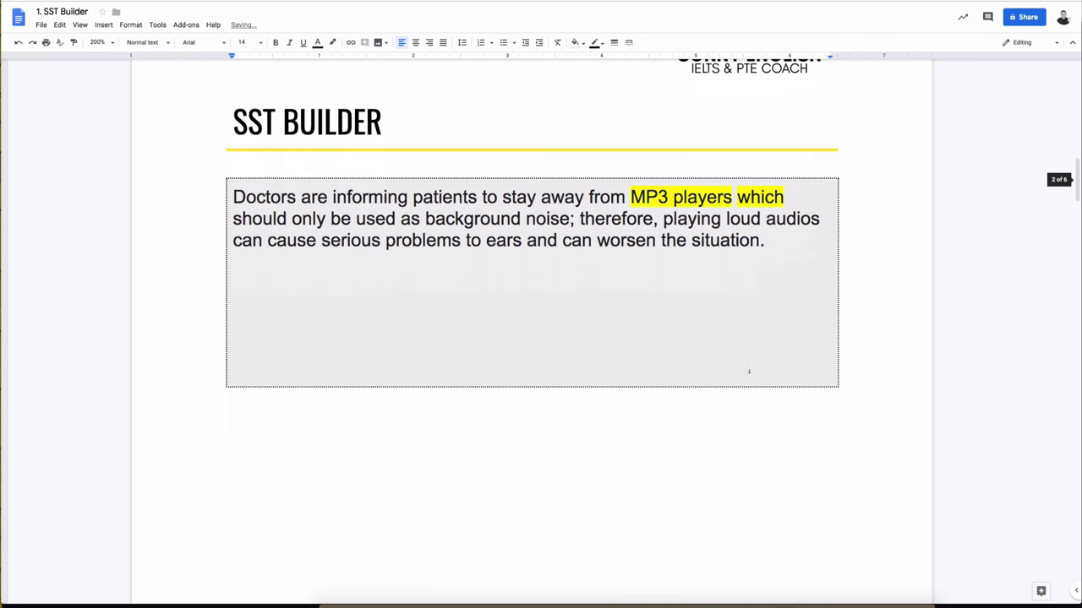
click(766, 241)
key(ctrl+v)
scroll(786, 253, down, 15)
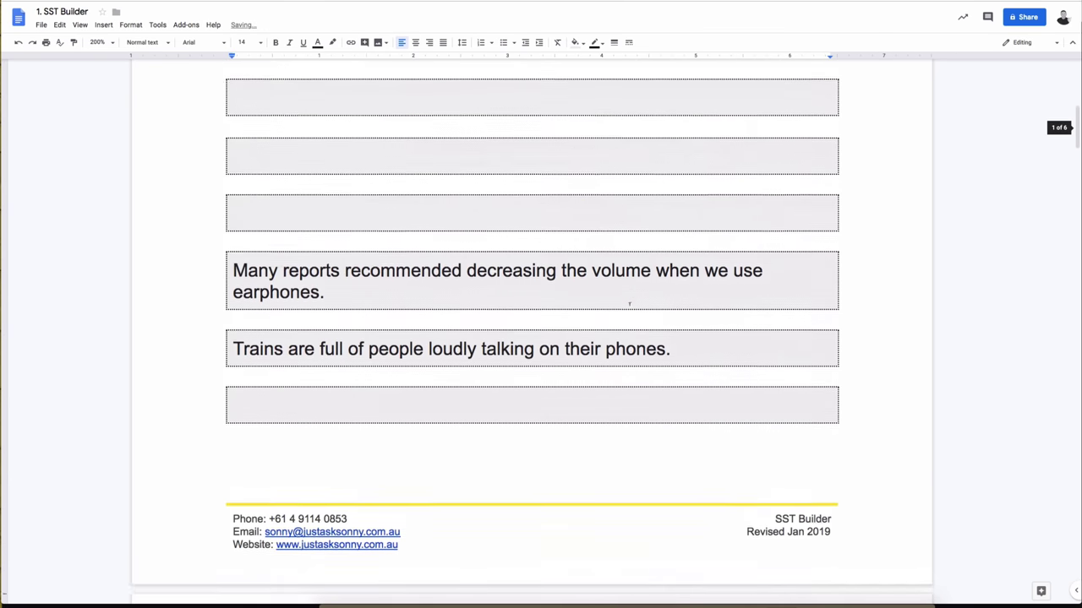
- Move the 'Many reports' sentence to follow 'ears.' in the paragraph
drag(233, 312, 326, 334)
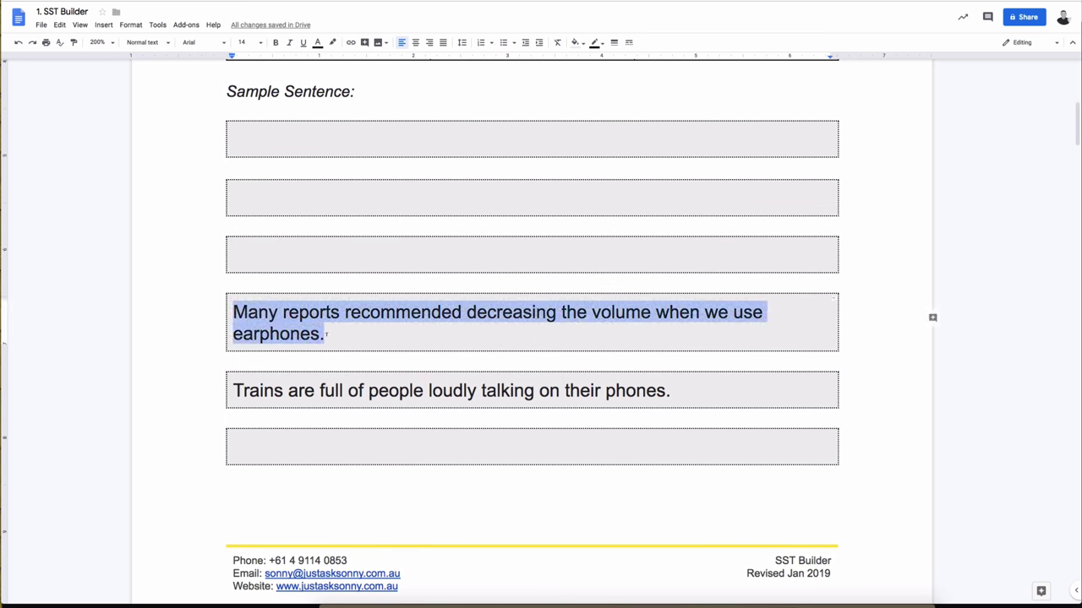
key(ctrl+x)
scroll(423, 350, down, 10)
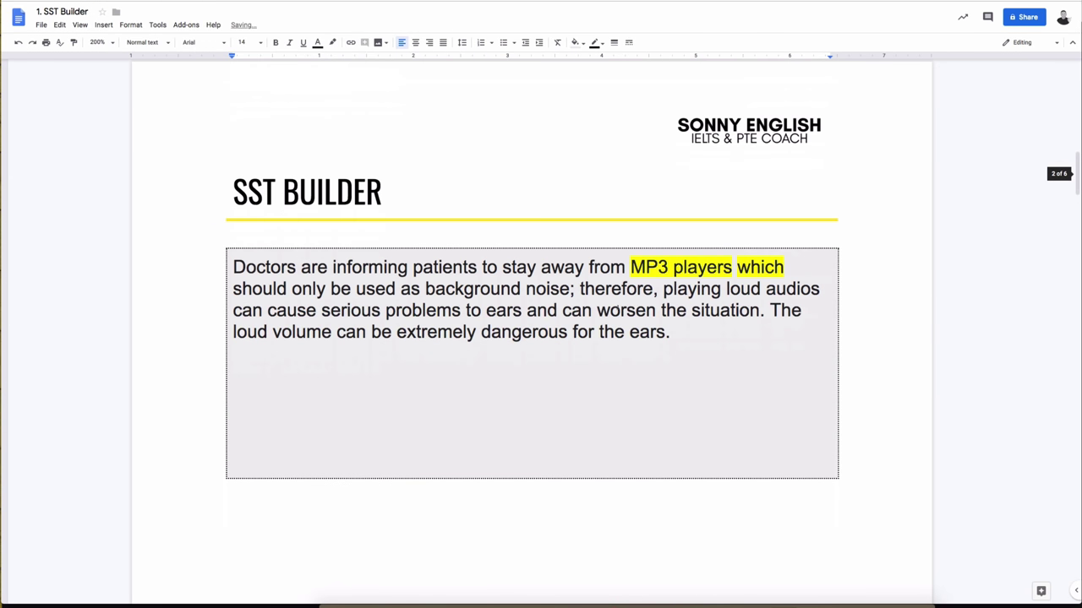
key(ctrl+v)
scroll(675, 333, up, 8)
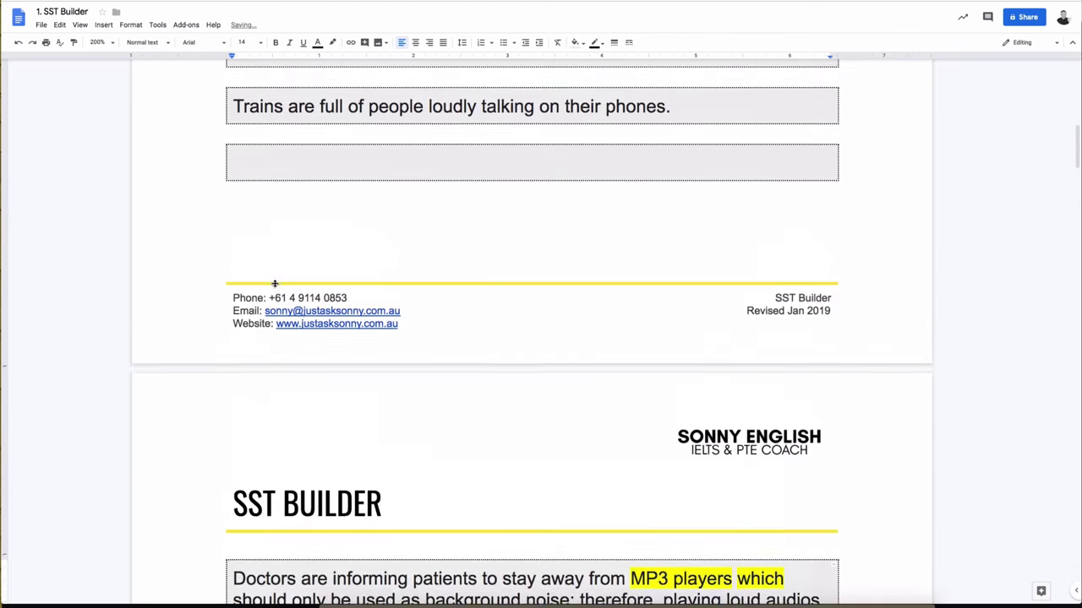
- Move the Trains sentence to follow 'earphones.' in the paragraph
drag(235, 187, 671, 189)
key(ctrl+x)
scroll(673, 217, down, 5)
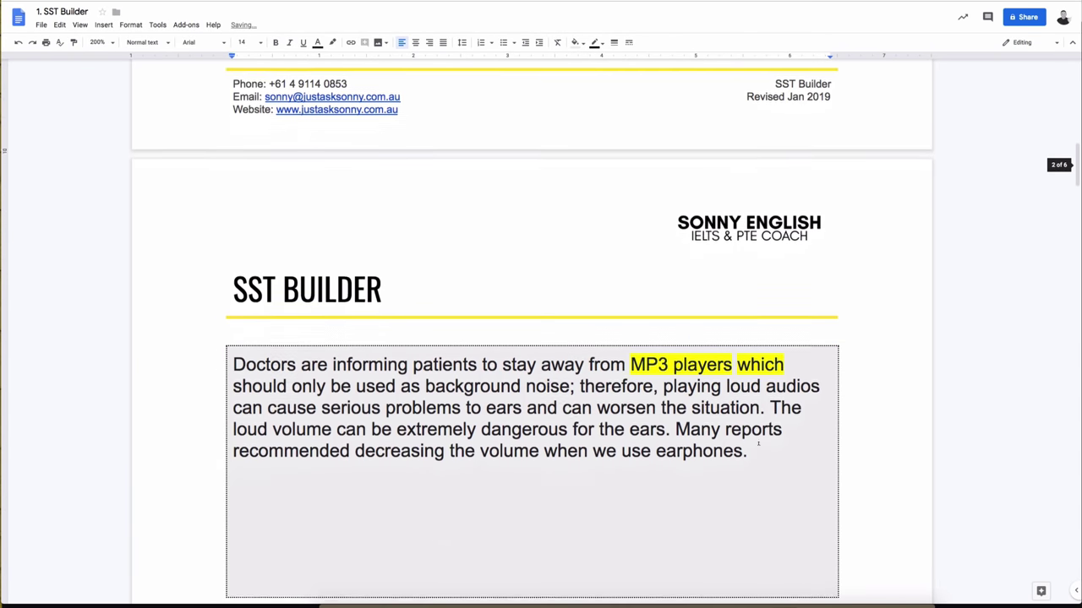
key(ctrl+v)
- Remove the extra spacing before 'Many' and before 'Trains' so the paragraph flows
click(674, 413)
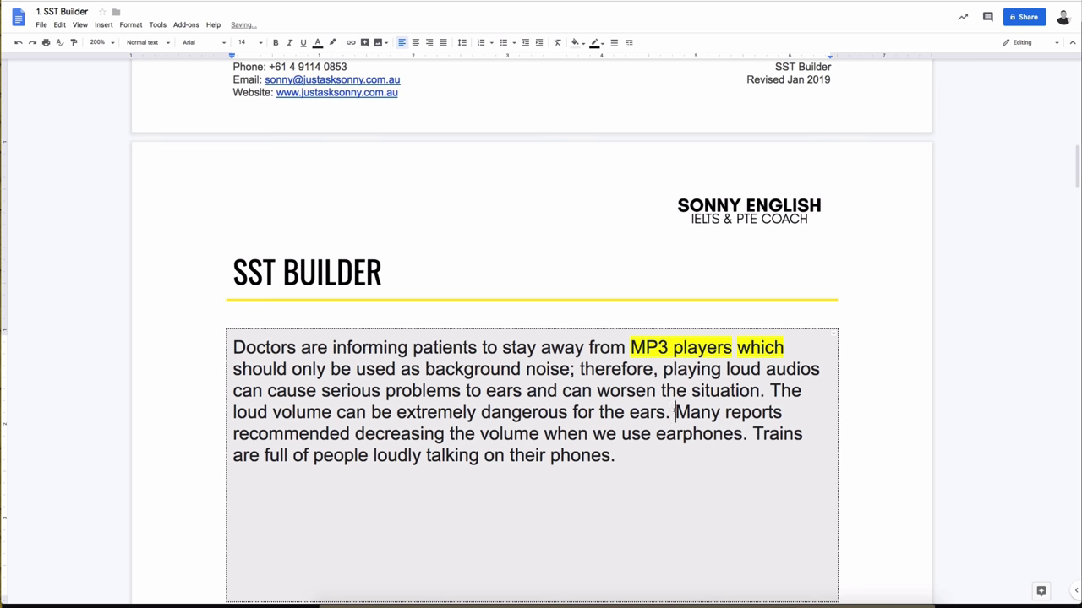
key(BackSpace)
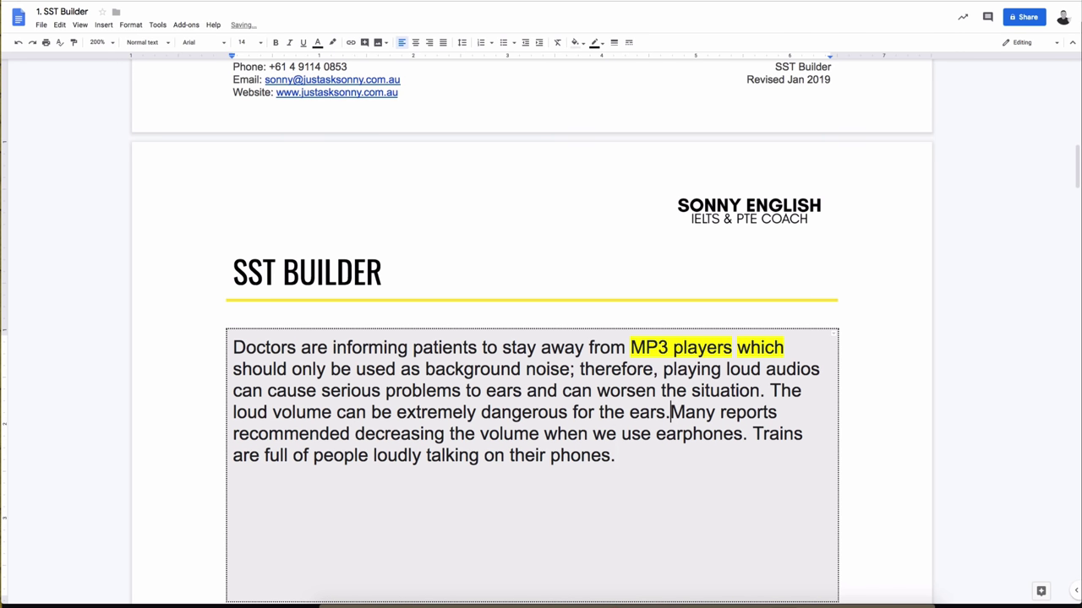
scroll(629, 398, down, 1)
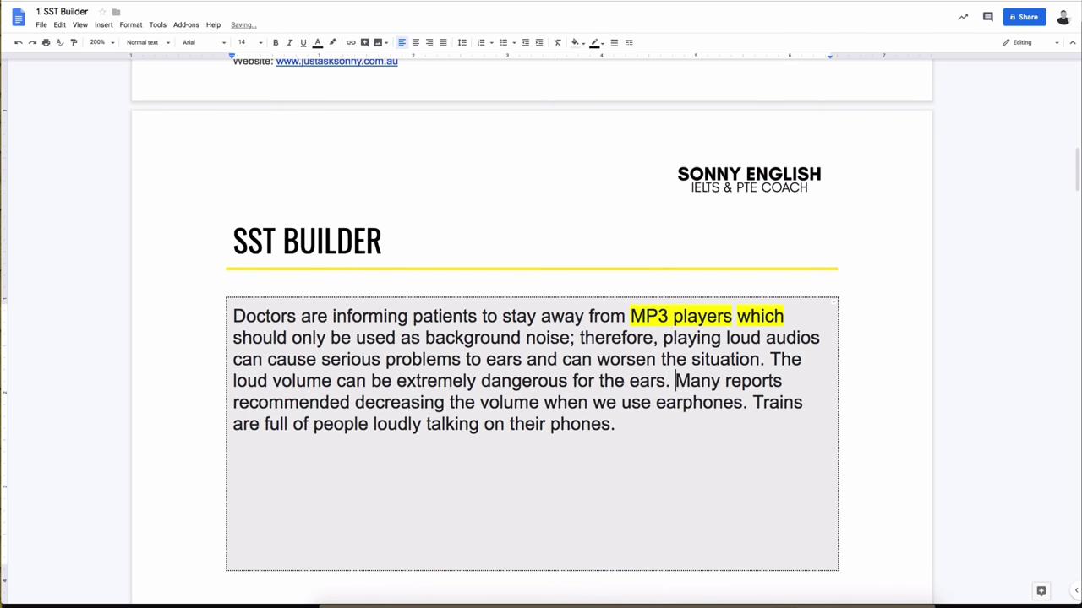
click(752, 403)
key(BackSpace)
drag(644, 409, 233, 316)
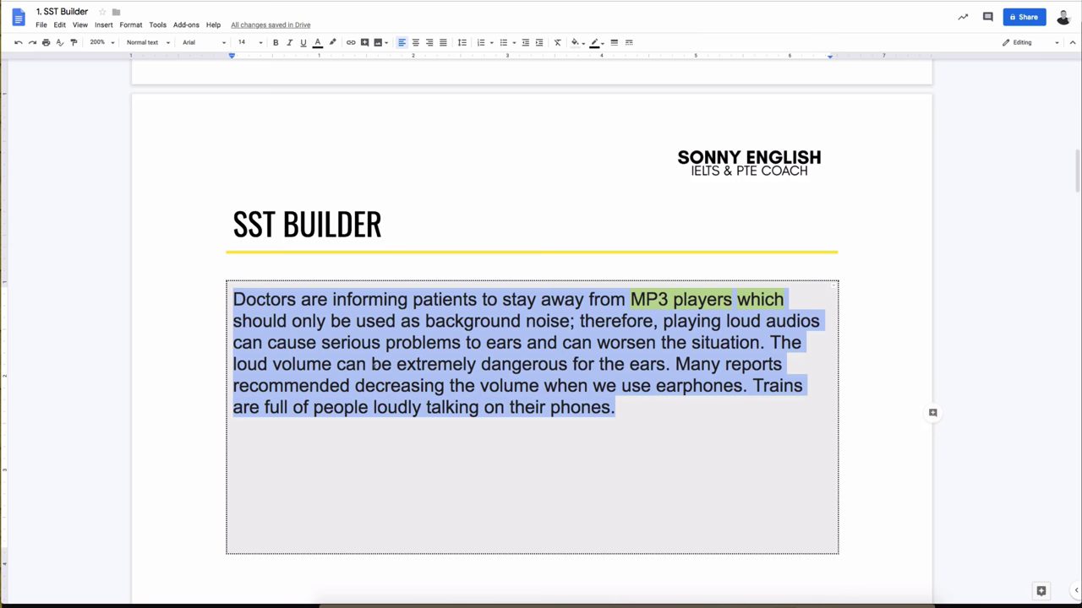
click(647, 419)
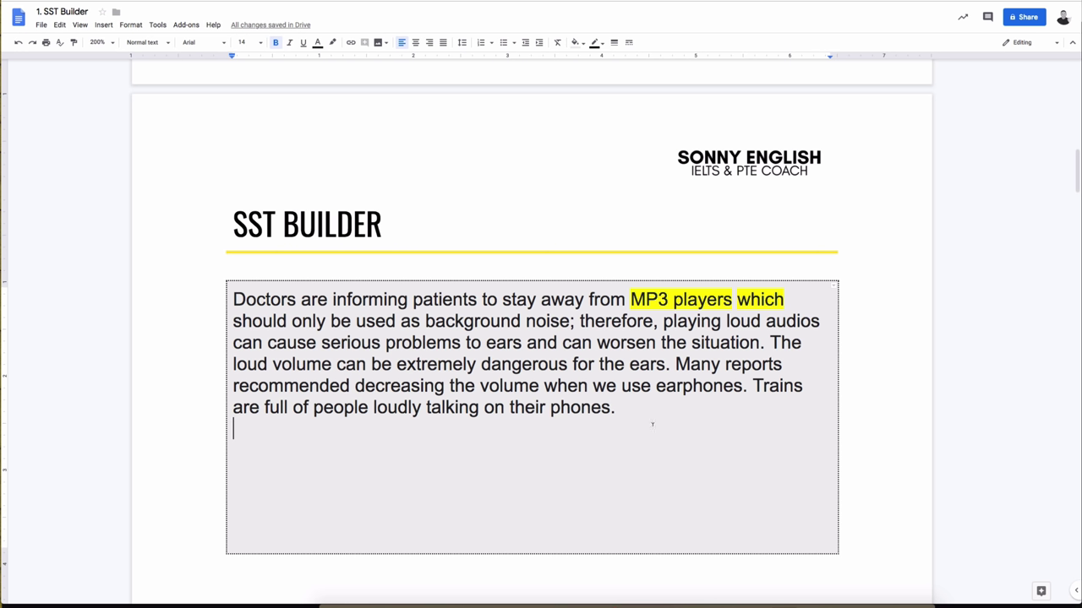
drag(640, 408, 232, 300)
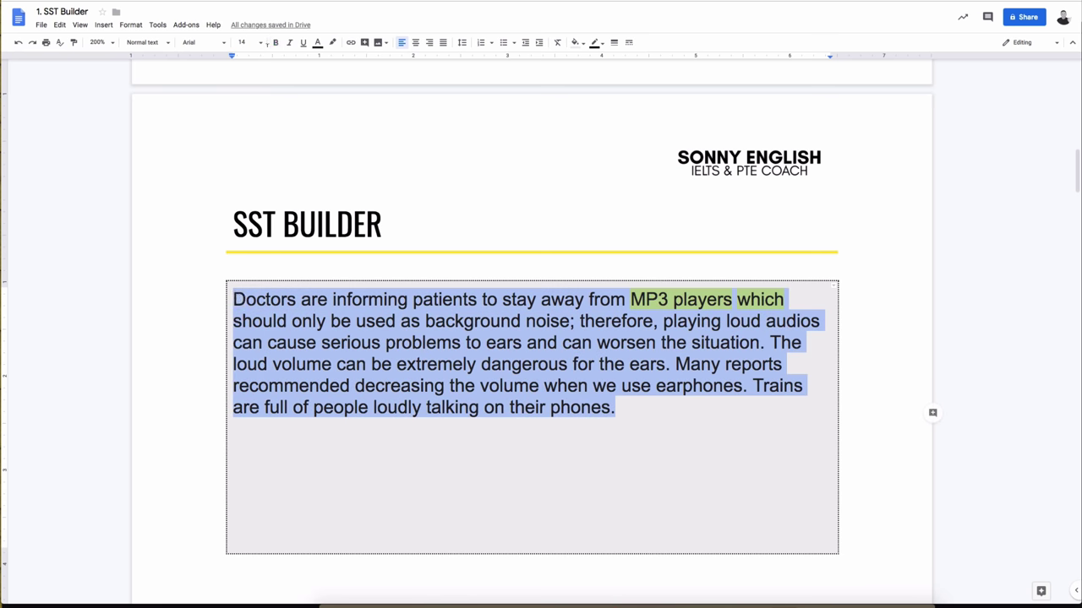
click(158, 24)
click(182, 59)
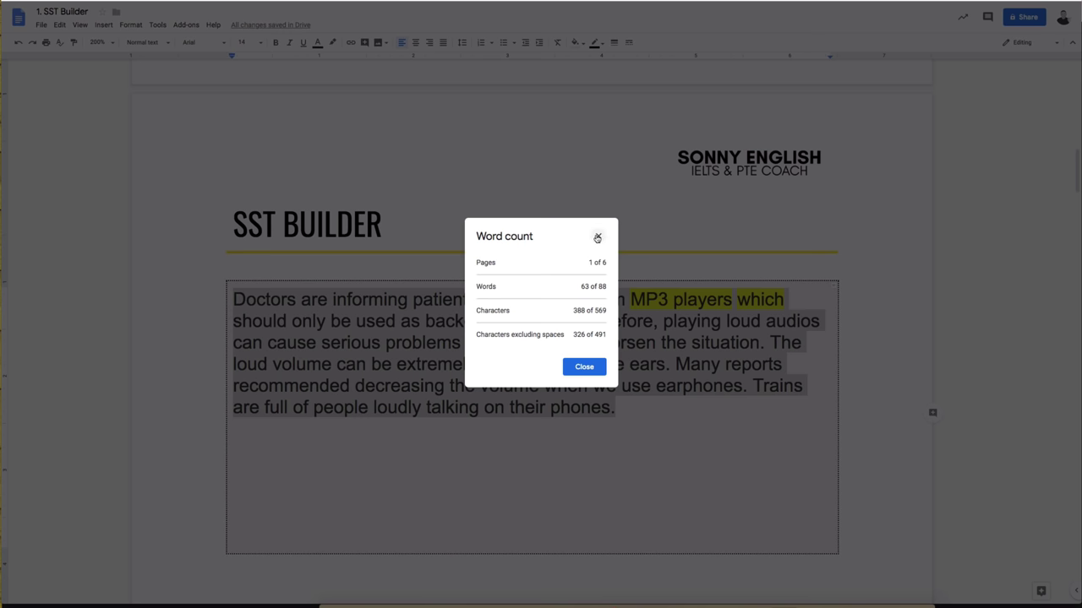
click(598, 236)
click(753, 386)
drag(753, 386, 751, 409)
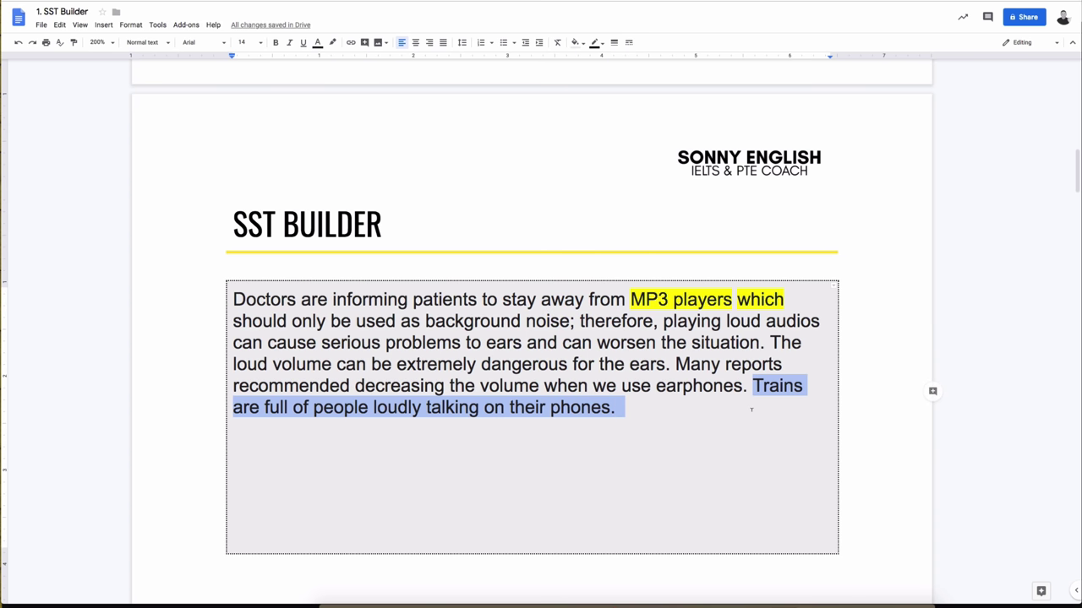
key(BackSpace)
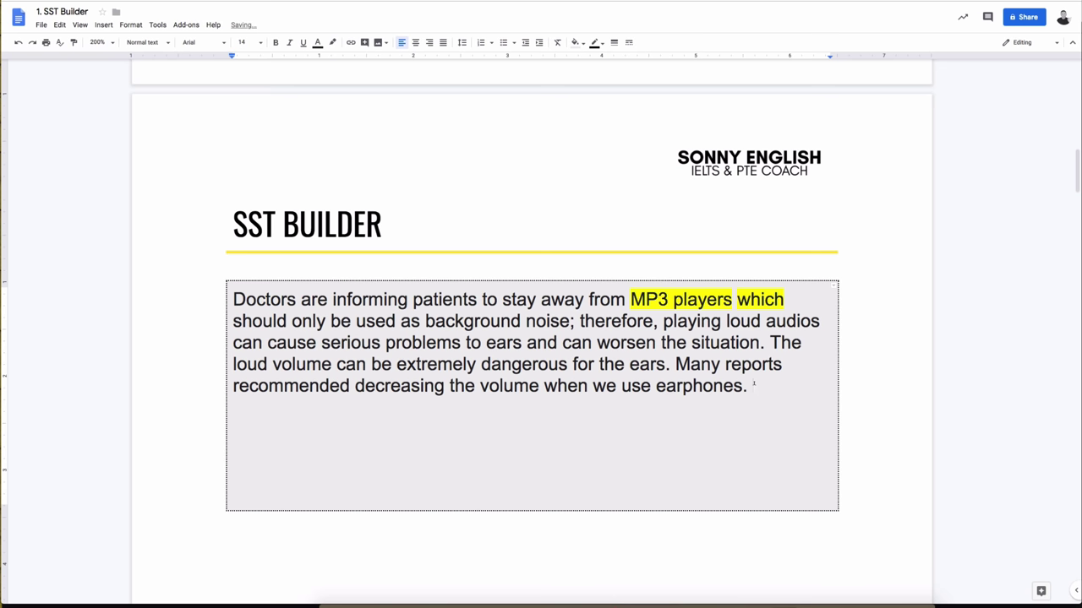
drag(753, 386, 231, 299)
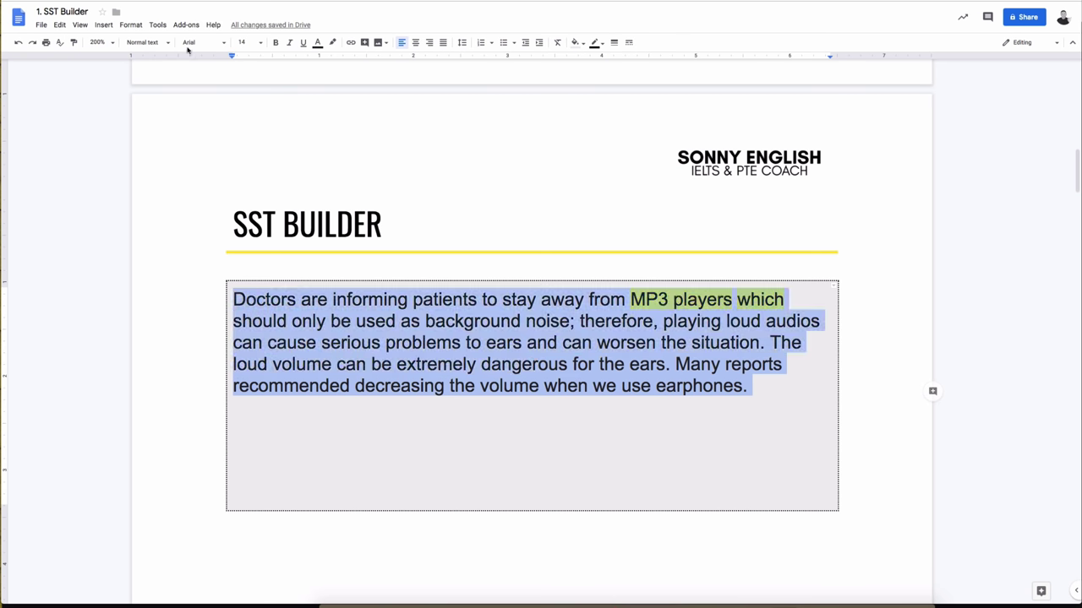
click(157, 24)
click(186, 61)
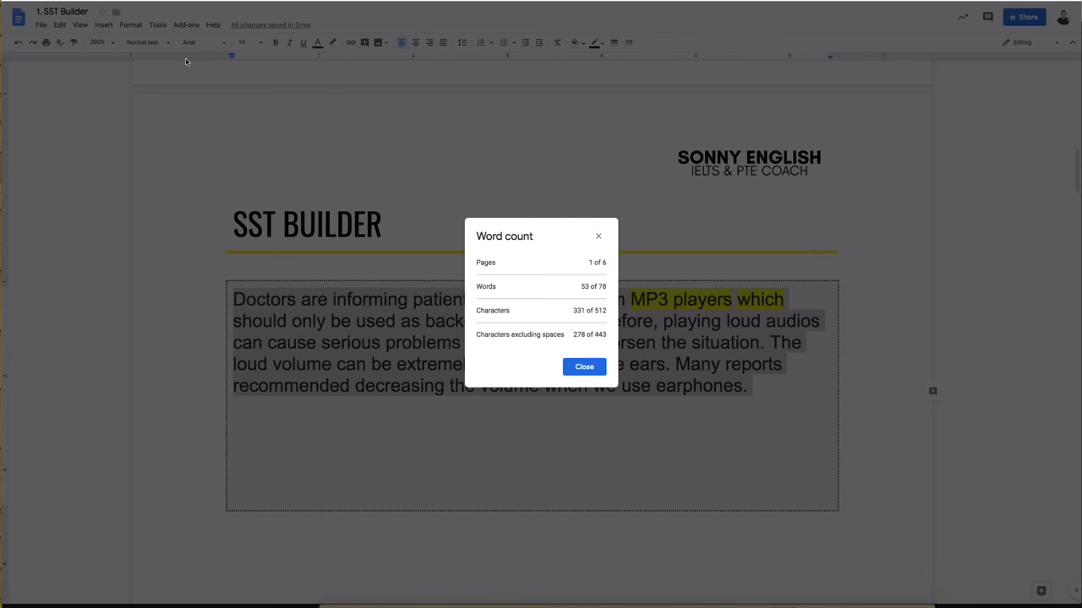
click(598, 236)
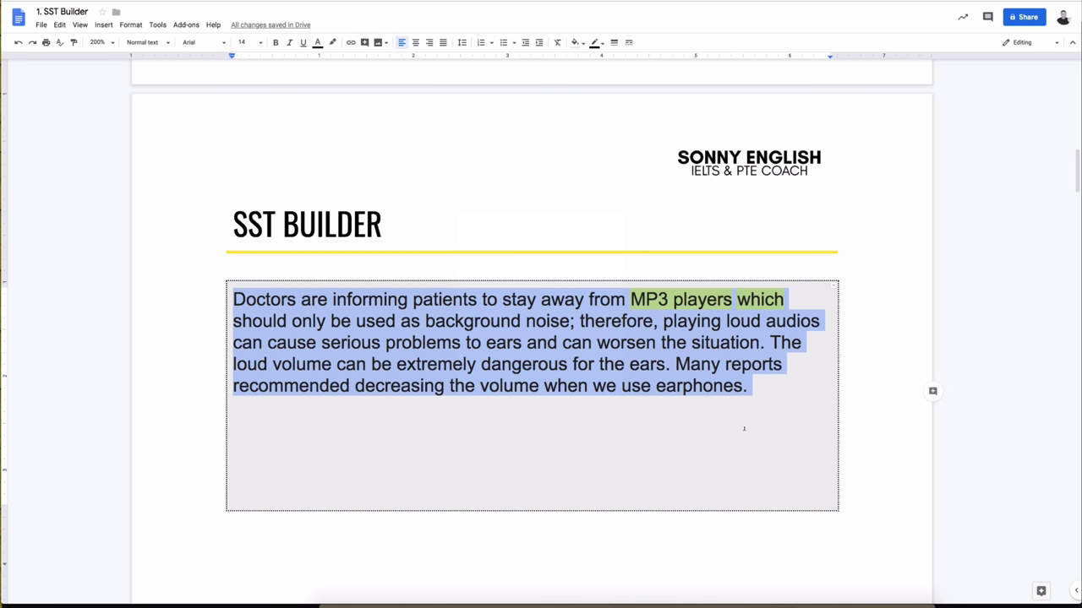
click(743, 428)
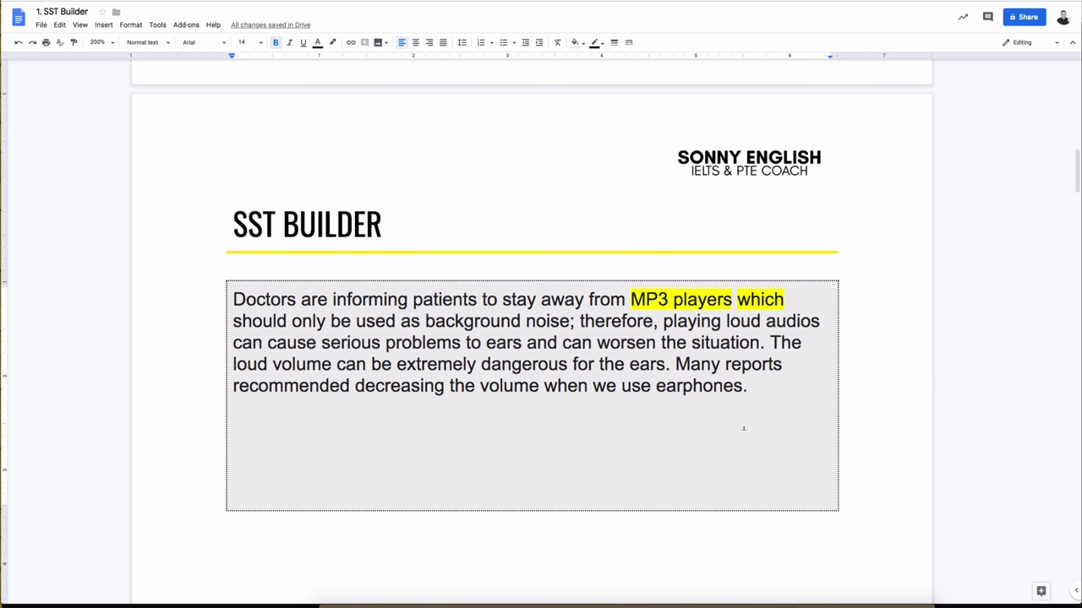
key(ctrl+v)
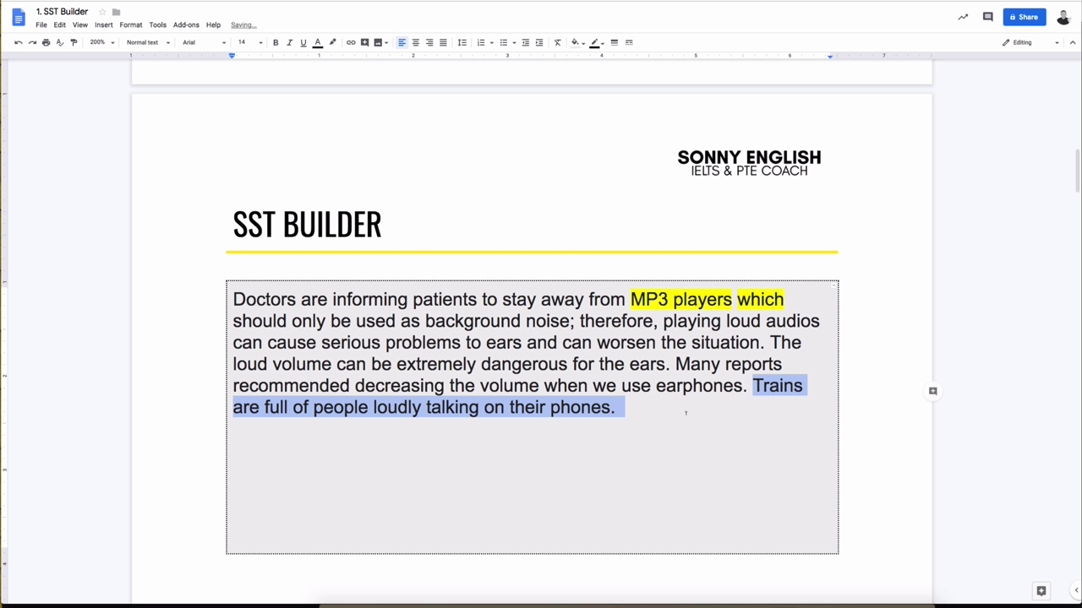
click(685, 413)
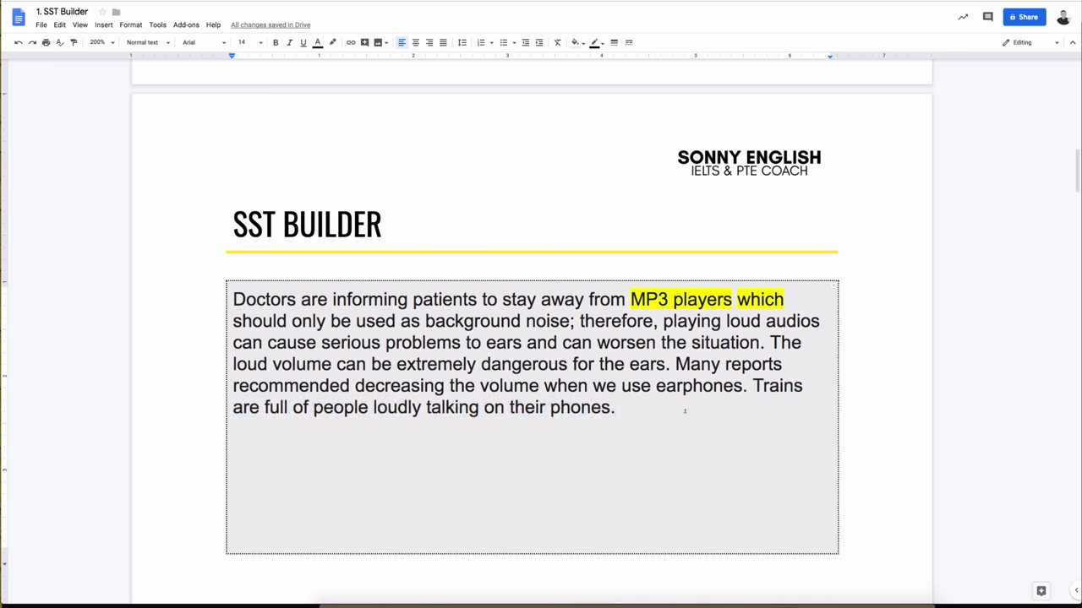